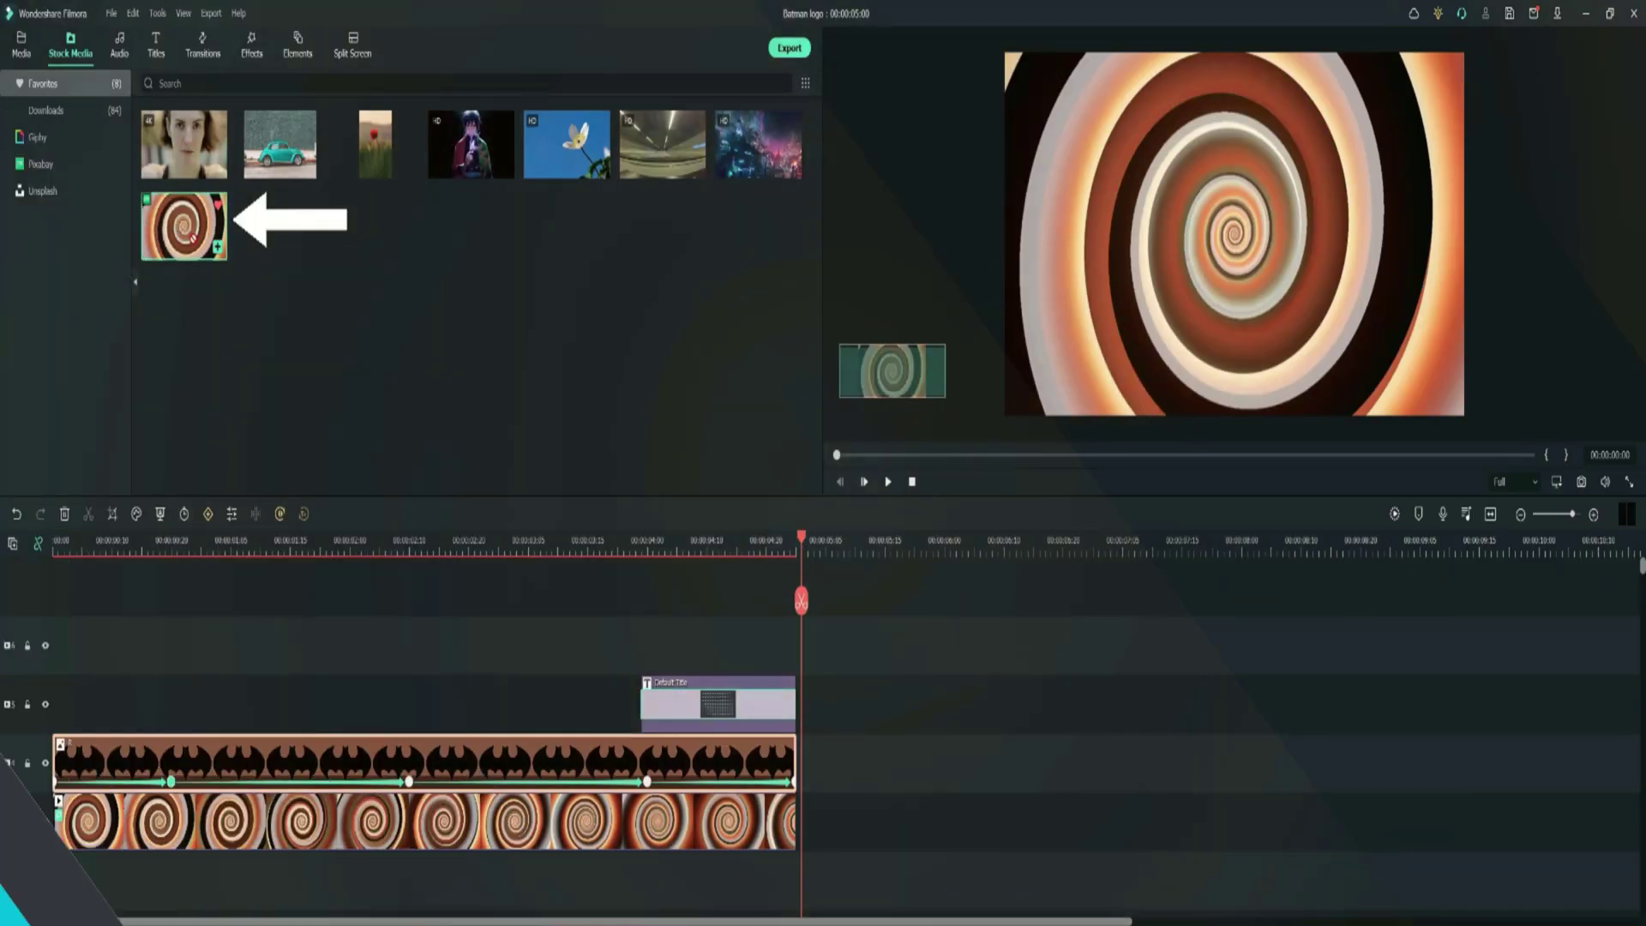
Step: Drag the spiral stock video from Favorites onto the bottom track after the existing clips
{"action": "mouse_move", "coordinate": [185, 226]}
{"action": "left_mouse_down"}
{"action": "mouse_move", "coordinate": [675, 630]}
{"action": "mouse_move", "coordinate": [834, 819]}
{"action": "left_mouse_up"}
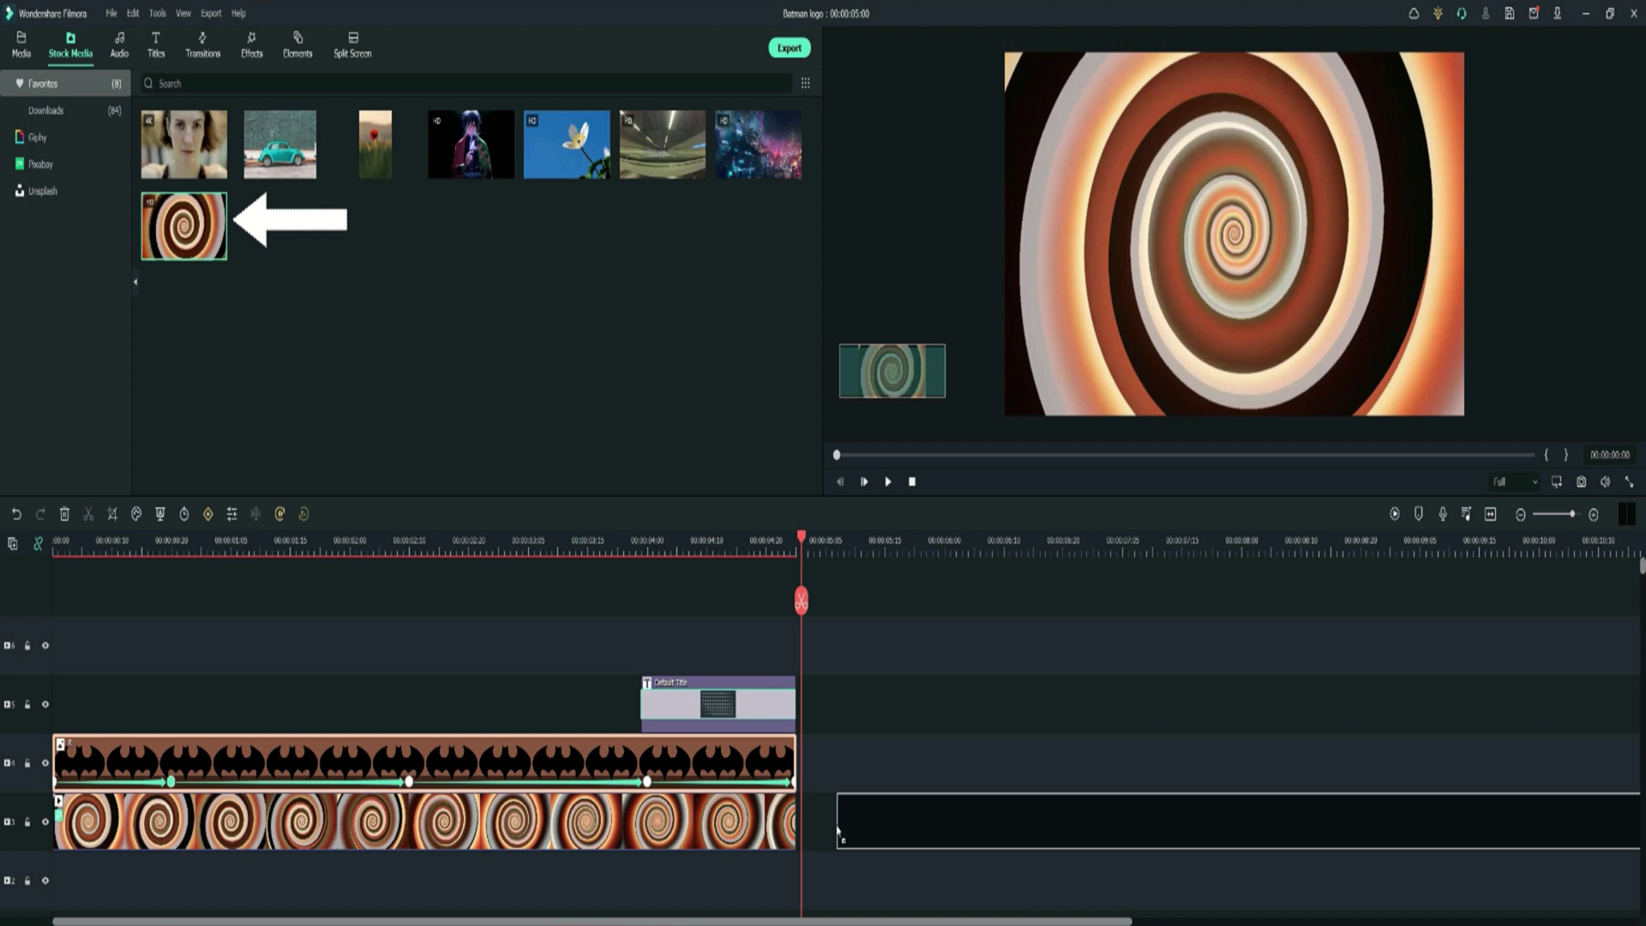
{"action": "left_click_drag", "start_coordinate": [838, 834], "coordinate": [838, 833]}
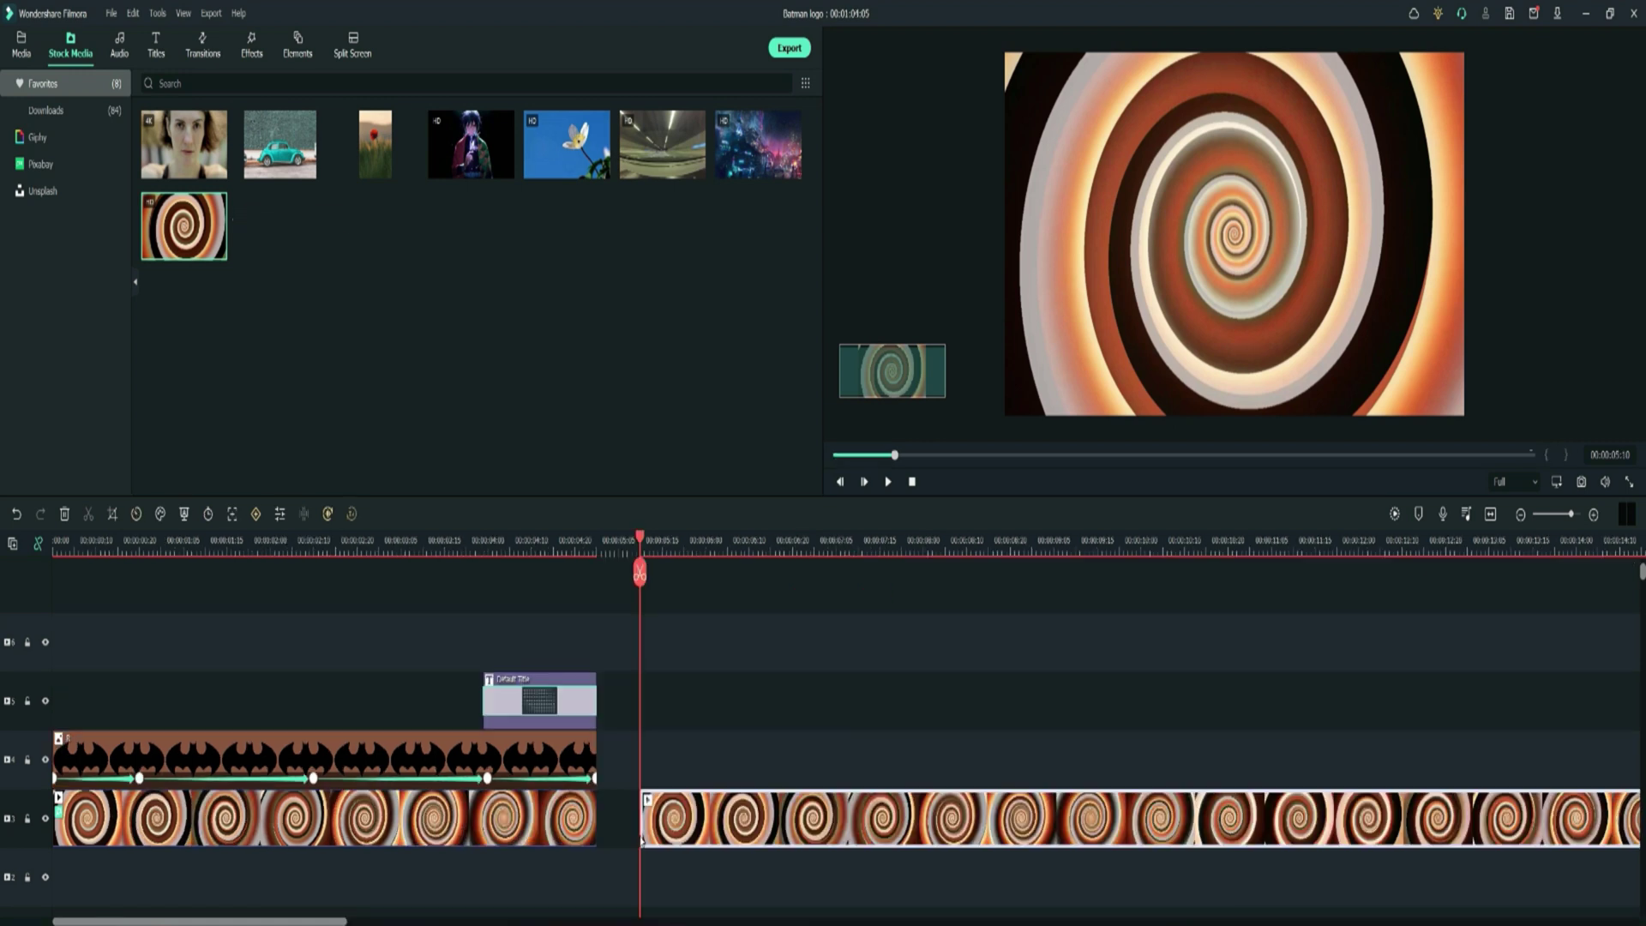
Step: Show the project media and select the newly added spiral clip on the timeline
{"action": "left_click", "coordinate": [21, 46]}
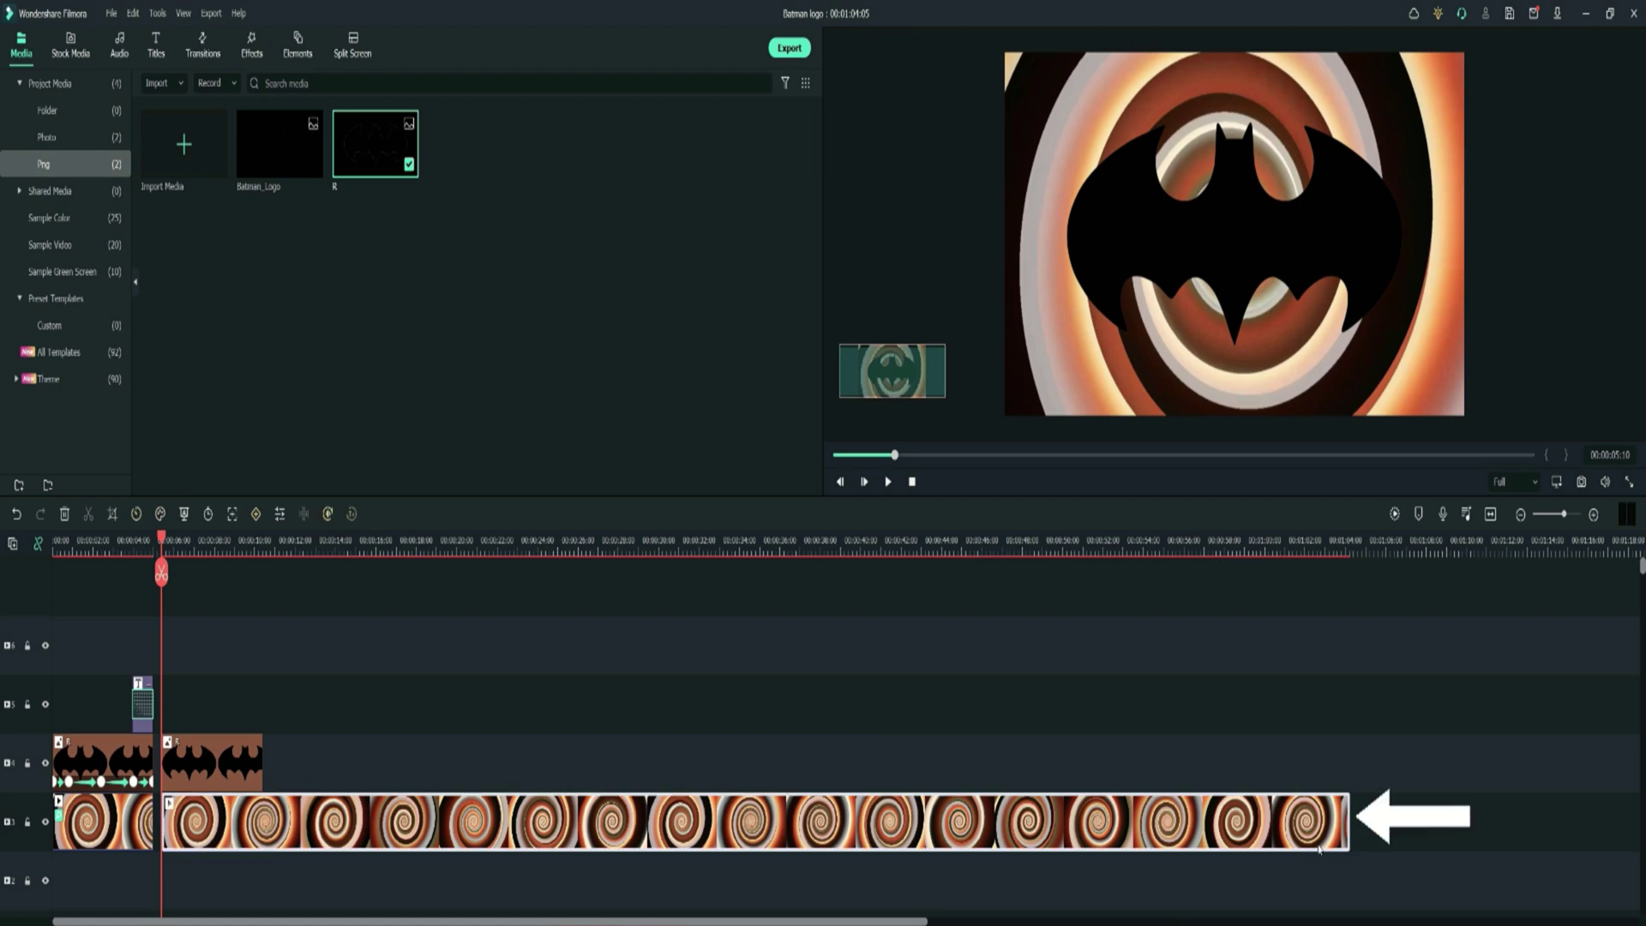
{"action": "left_click", "coordinate": [271, 819]}
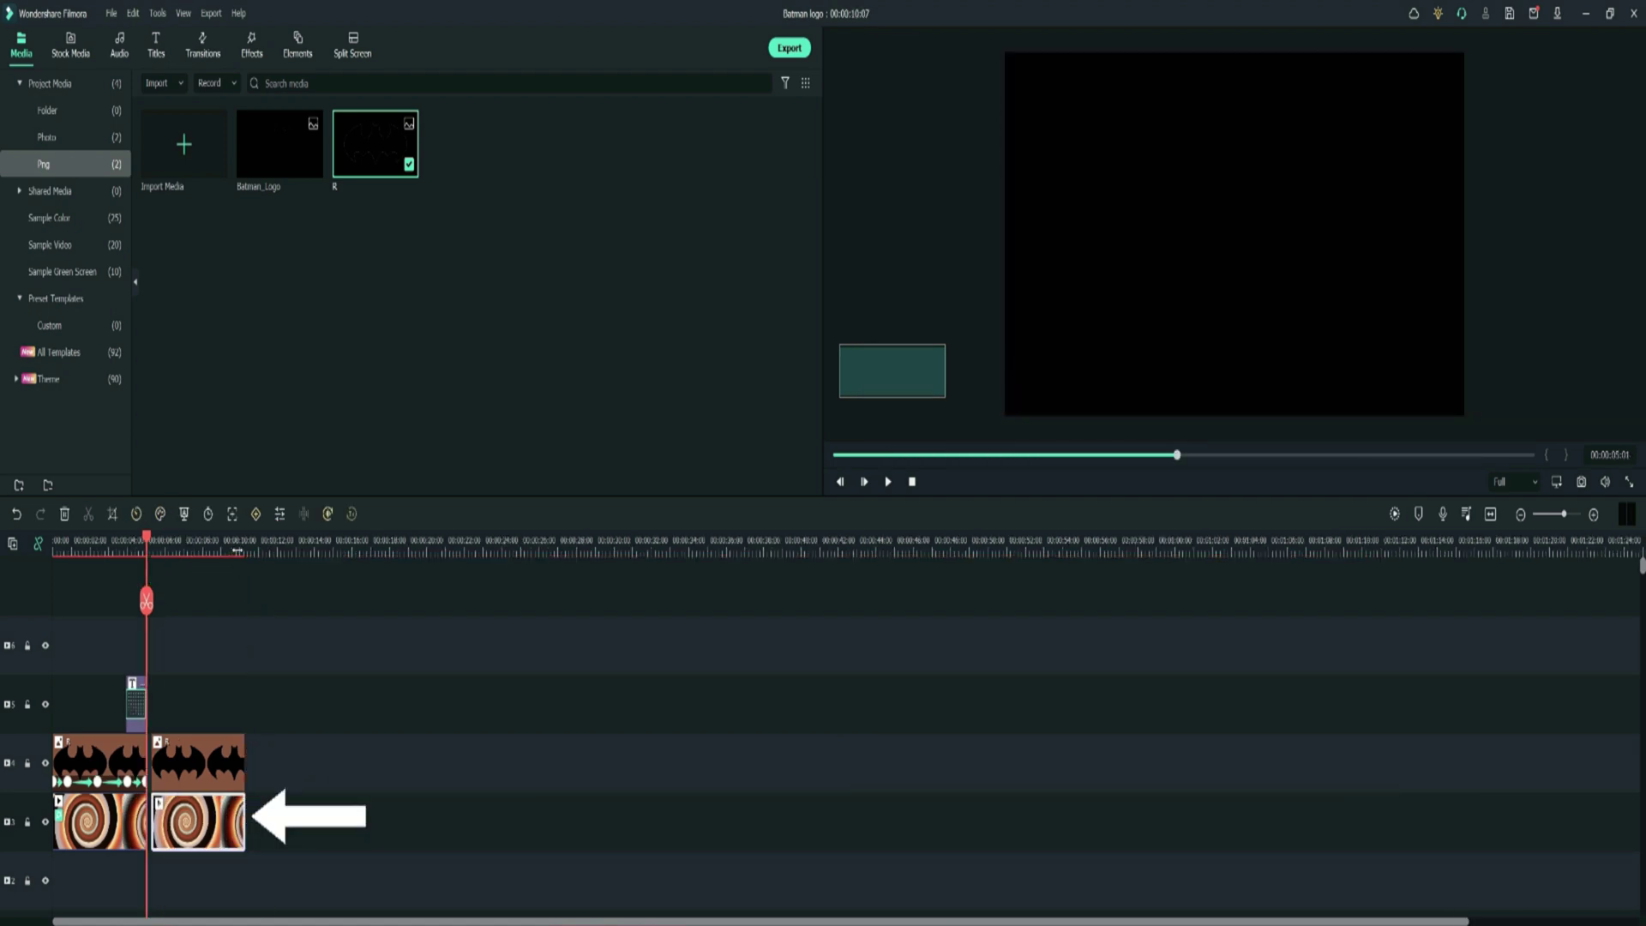
{"action": "scroll", "coordinate": [237, 552], "scroll_direction": "up", "scroll_amount": 8}
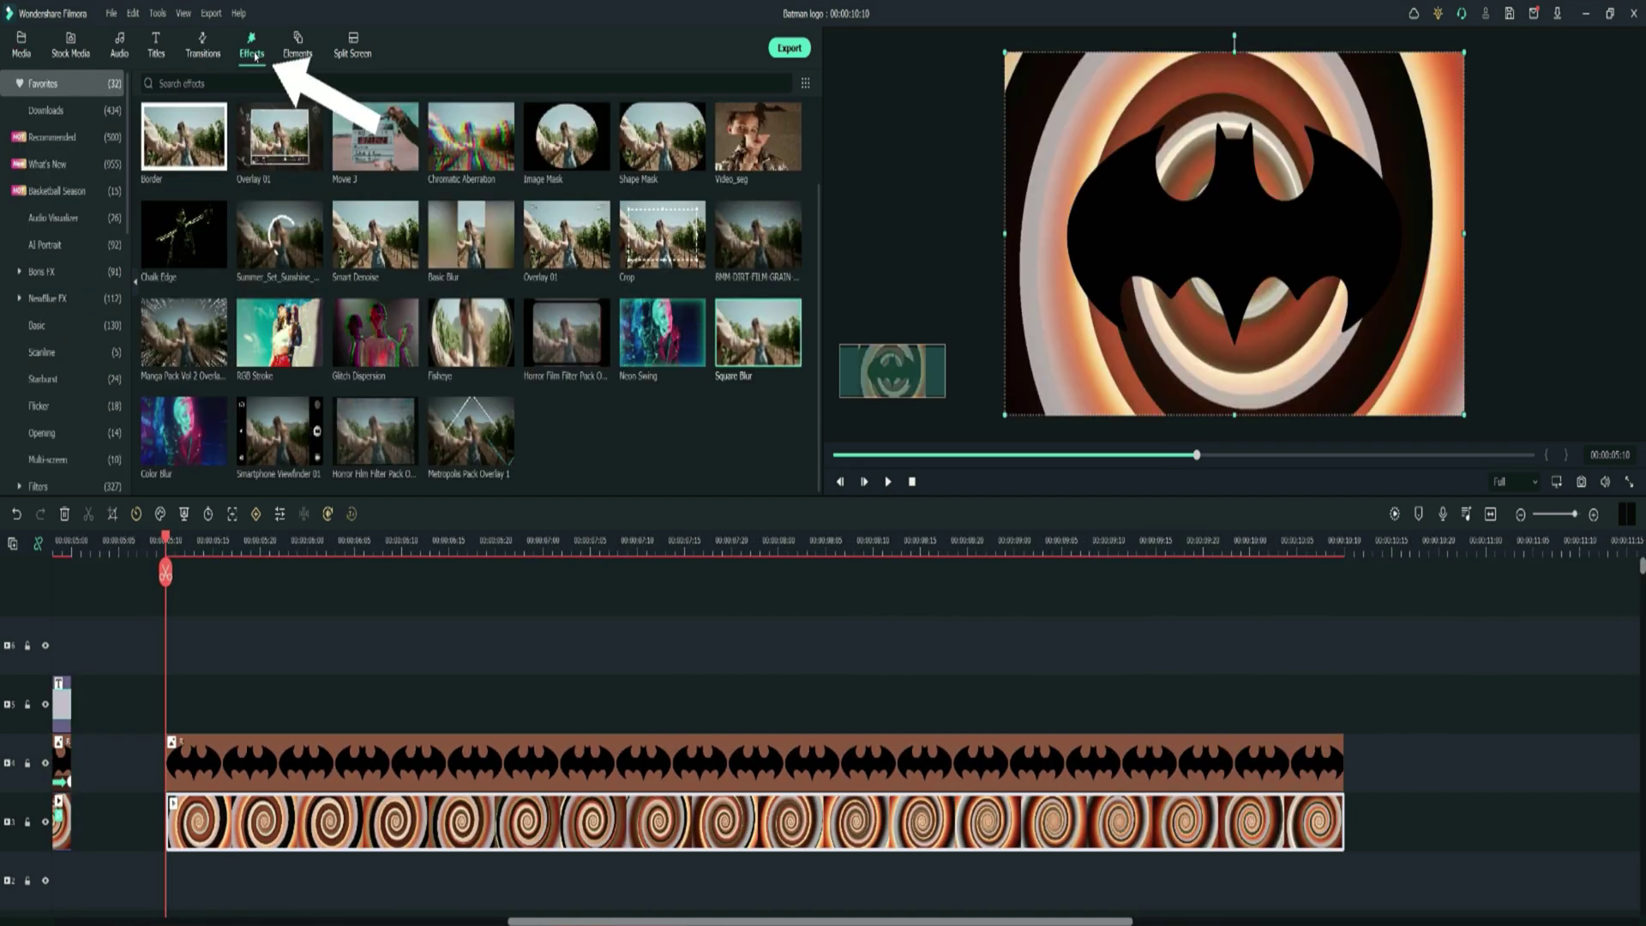
{"action": "mouse_move", "coordinate": [758, 332]}
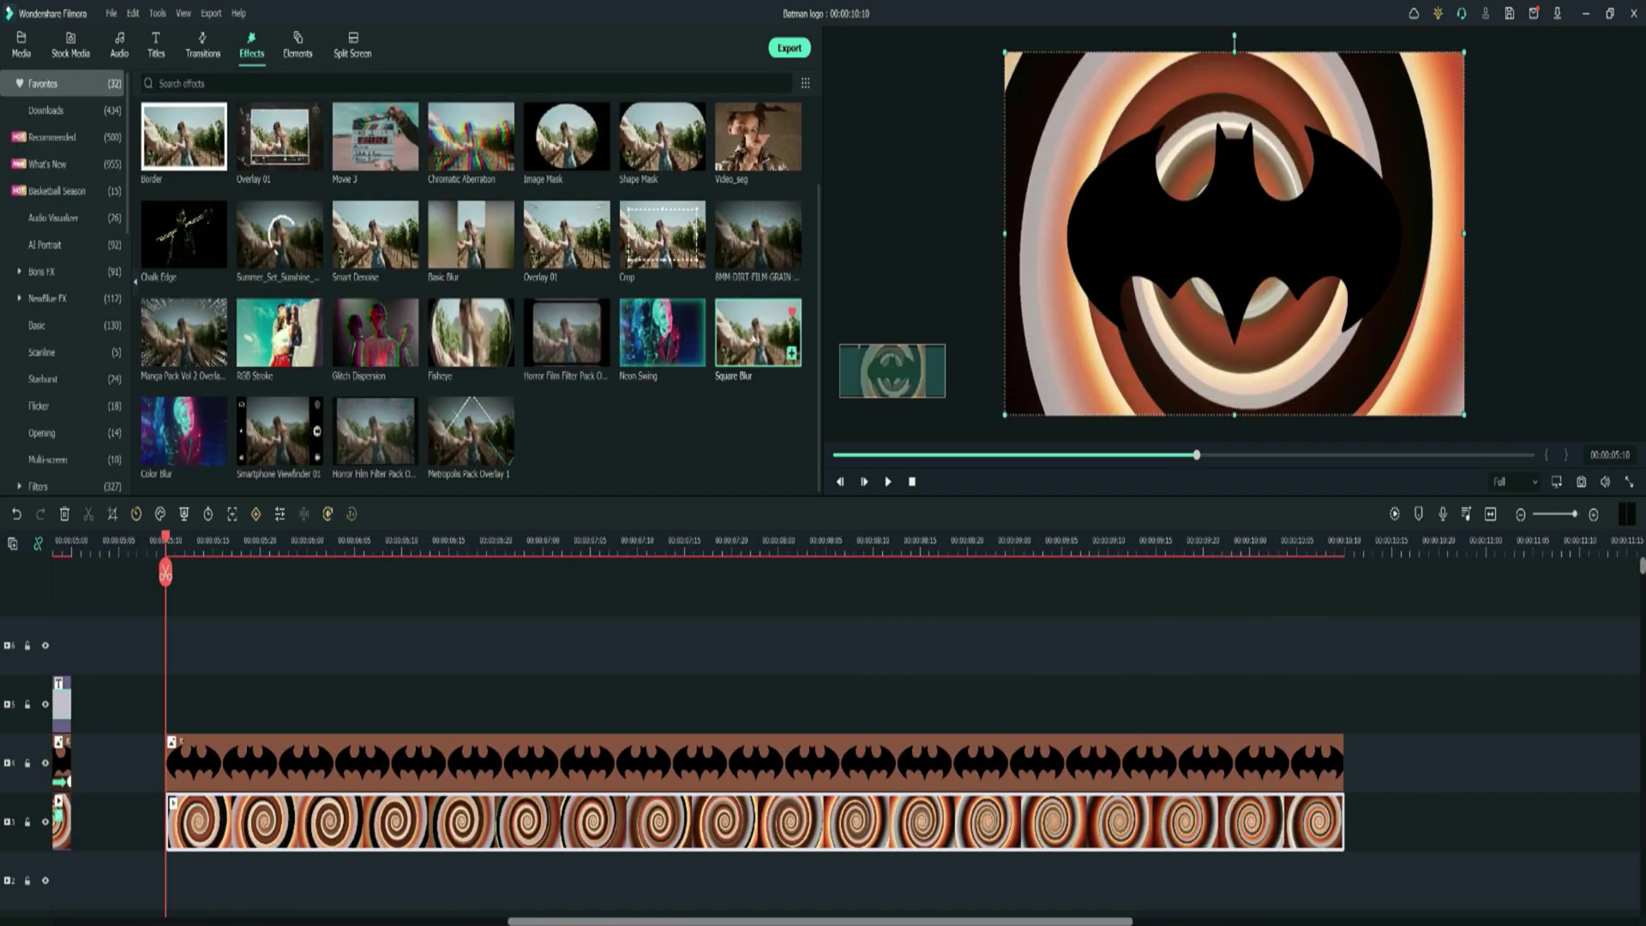
Step: Set the spiral clip's Square Blur effect size to 25
{"action": "double_click", "coordinate": [329, 833]}
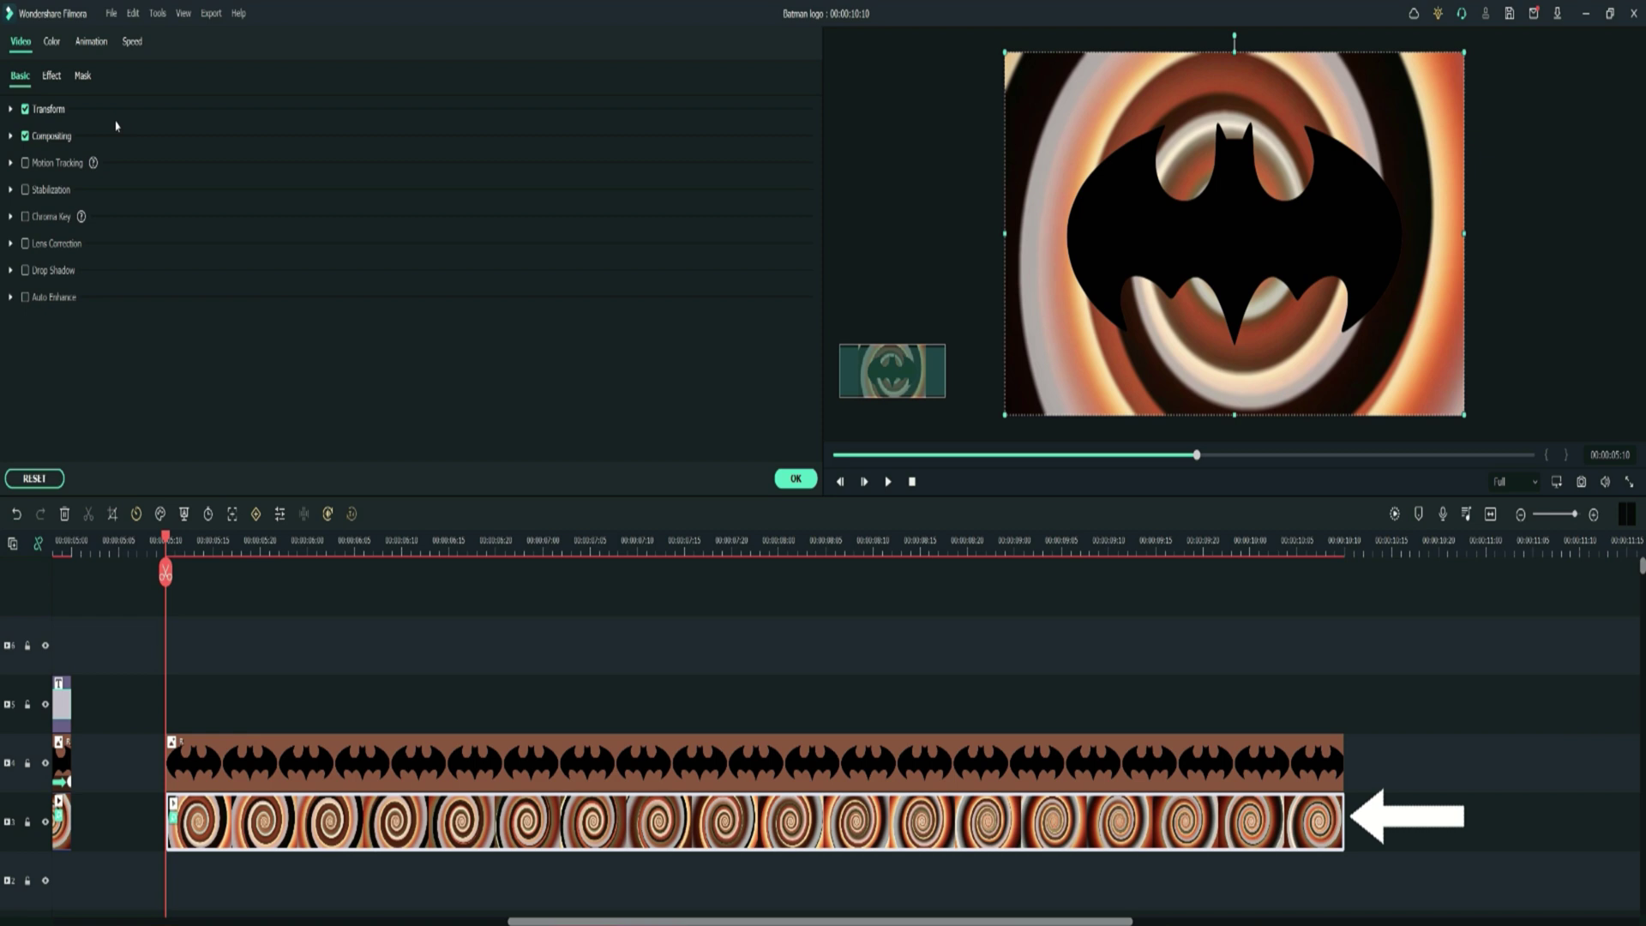
{"action": "left_click", "coordinate": [49, 76]}
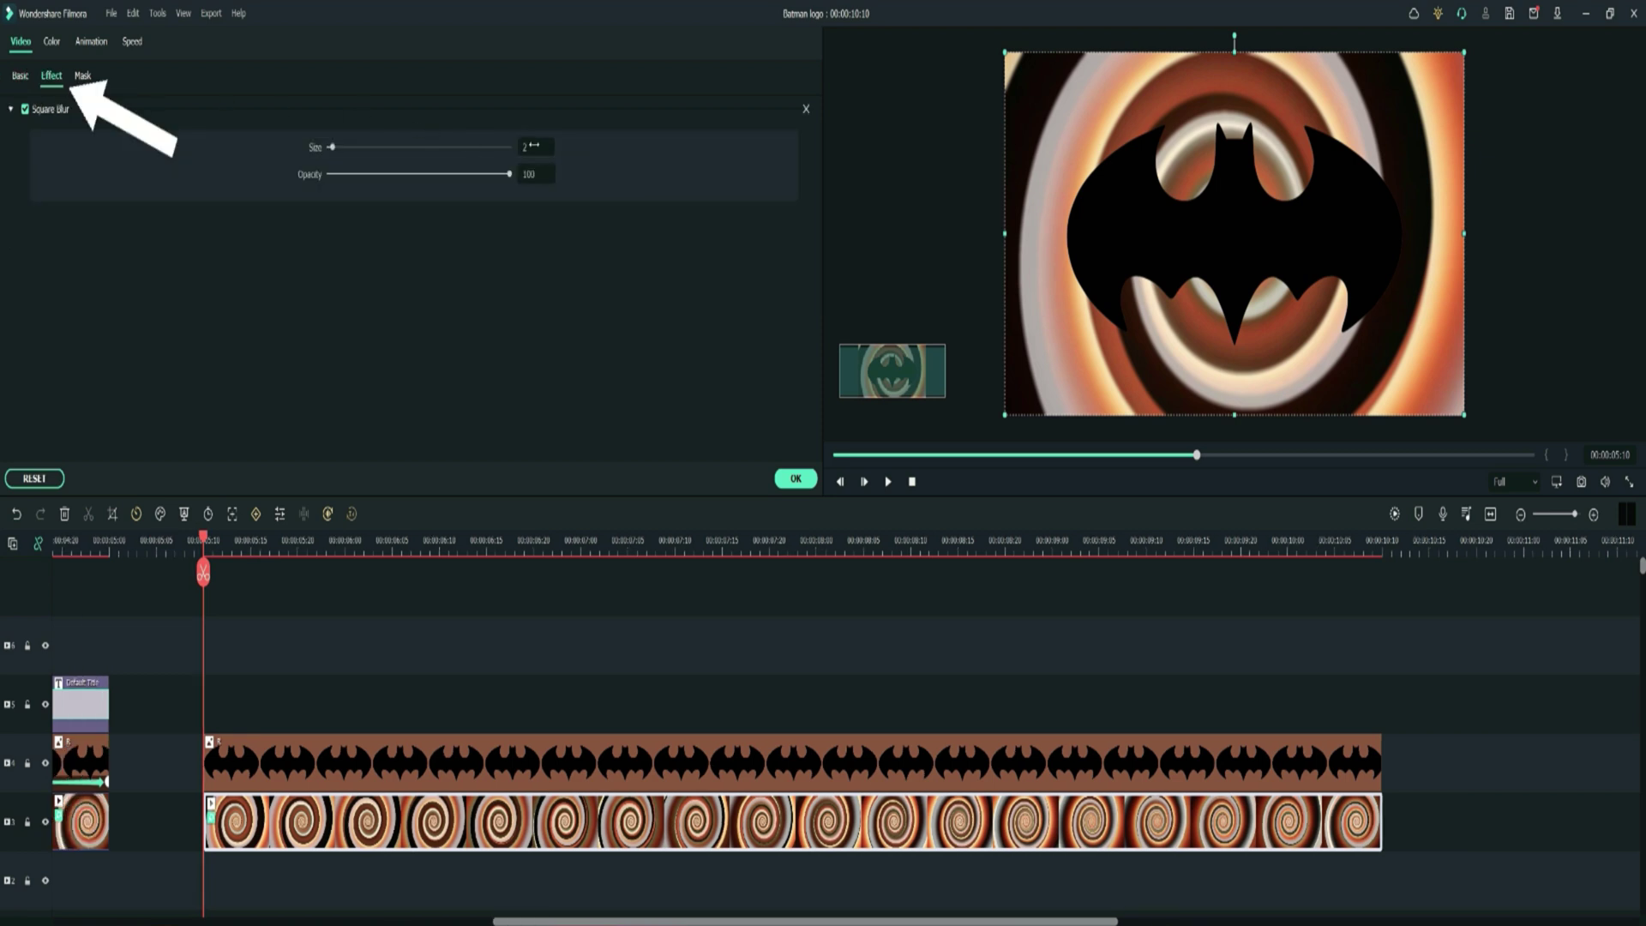
{"action": "left_click", "coordinate": [533, 145]}
{"action": "type", "text": "25"}
{"action": "key", "text": "Return"}
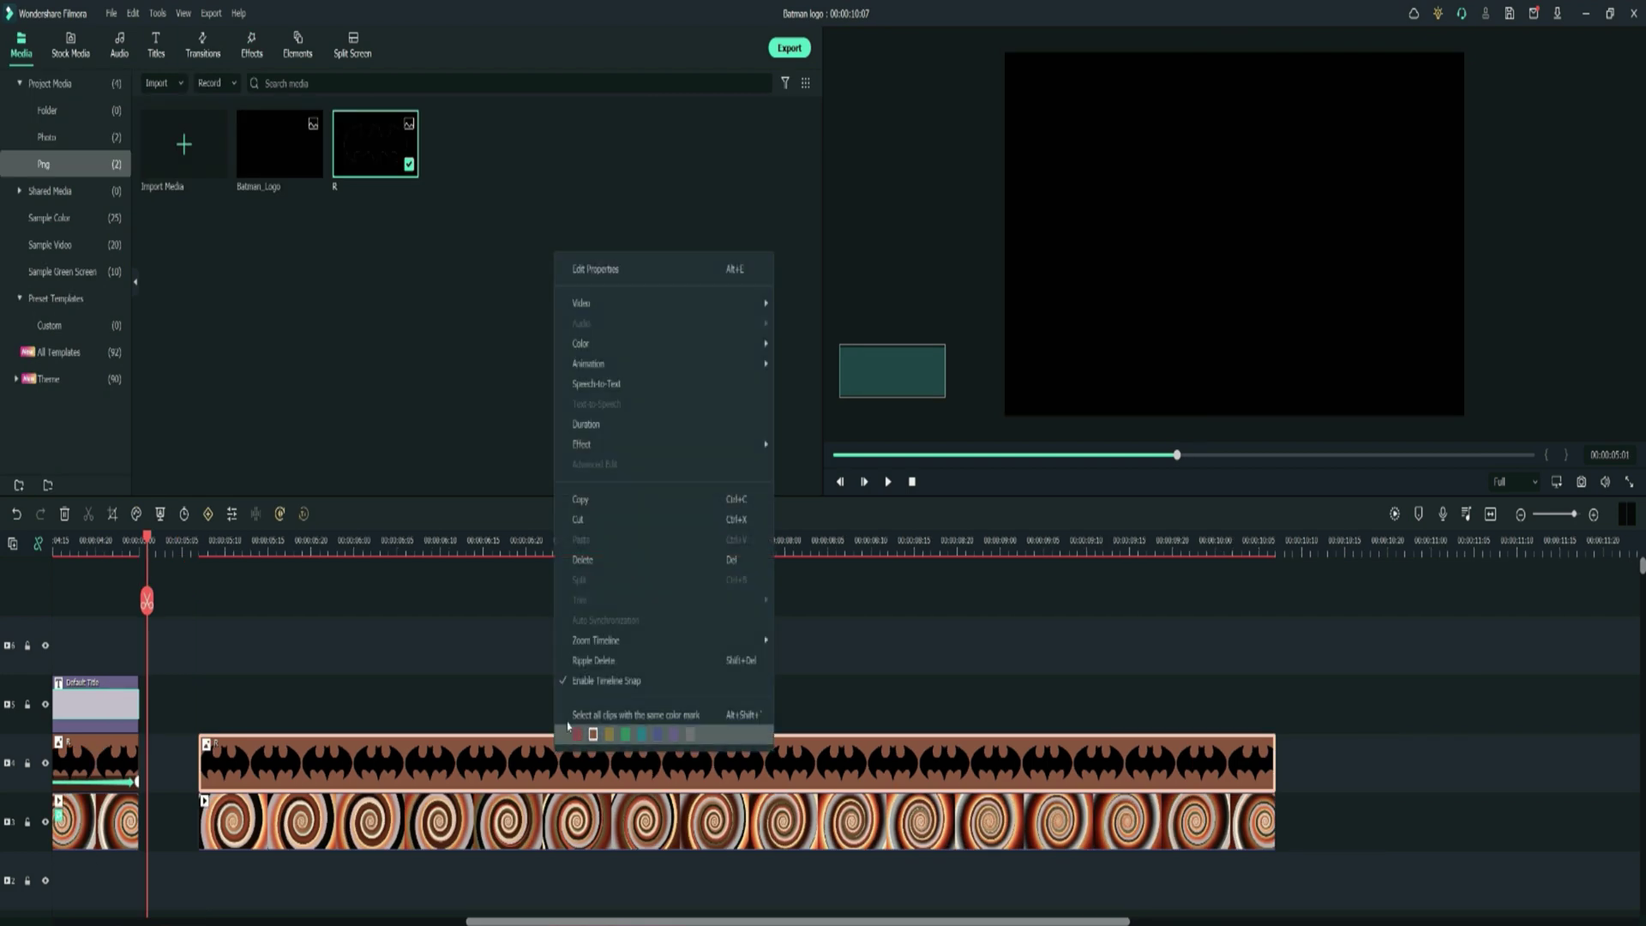
Step: Add a custom animation keyframe on the logo clip with Scale at 50%, then move the playhead later
{"action": "left_click", "coordinate": [596, 269]}
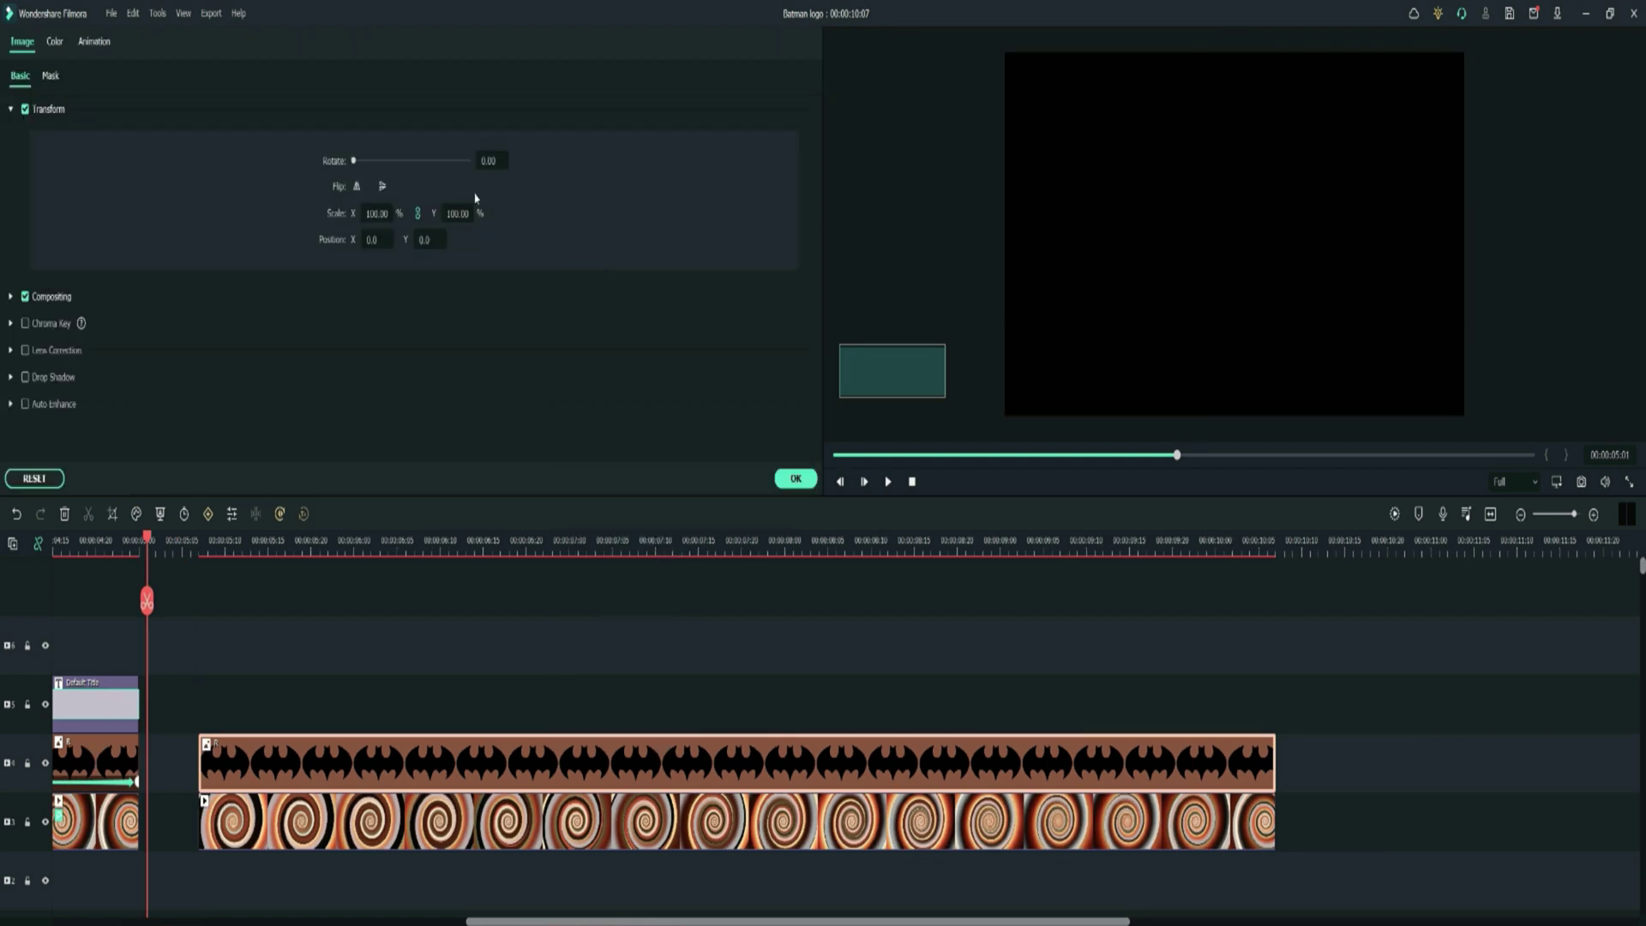
{"action": "left_click", "coordinate": [96, 41]}
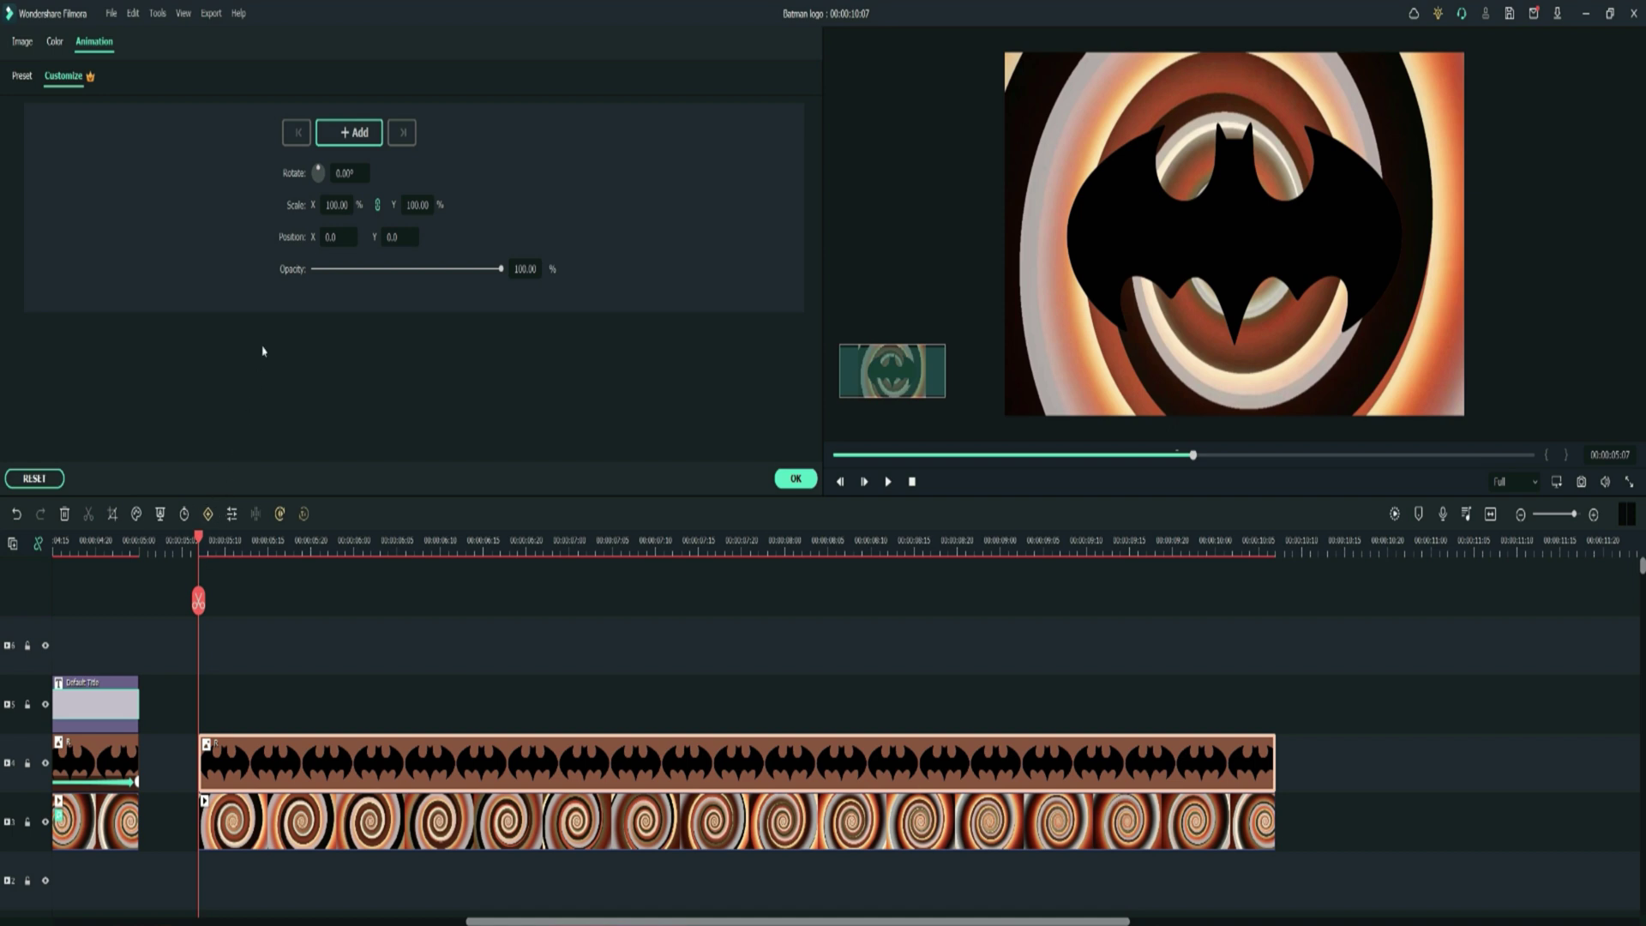
{"action": "left_click", "coordinate": [348, 133]}
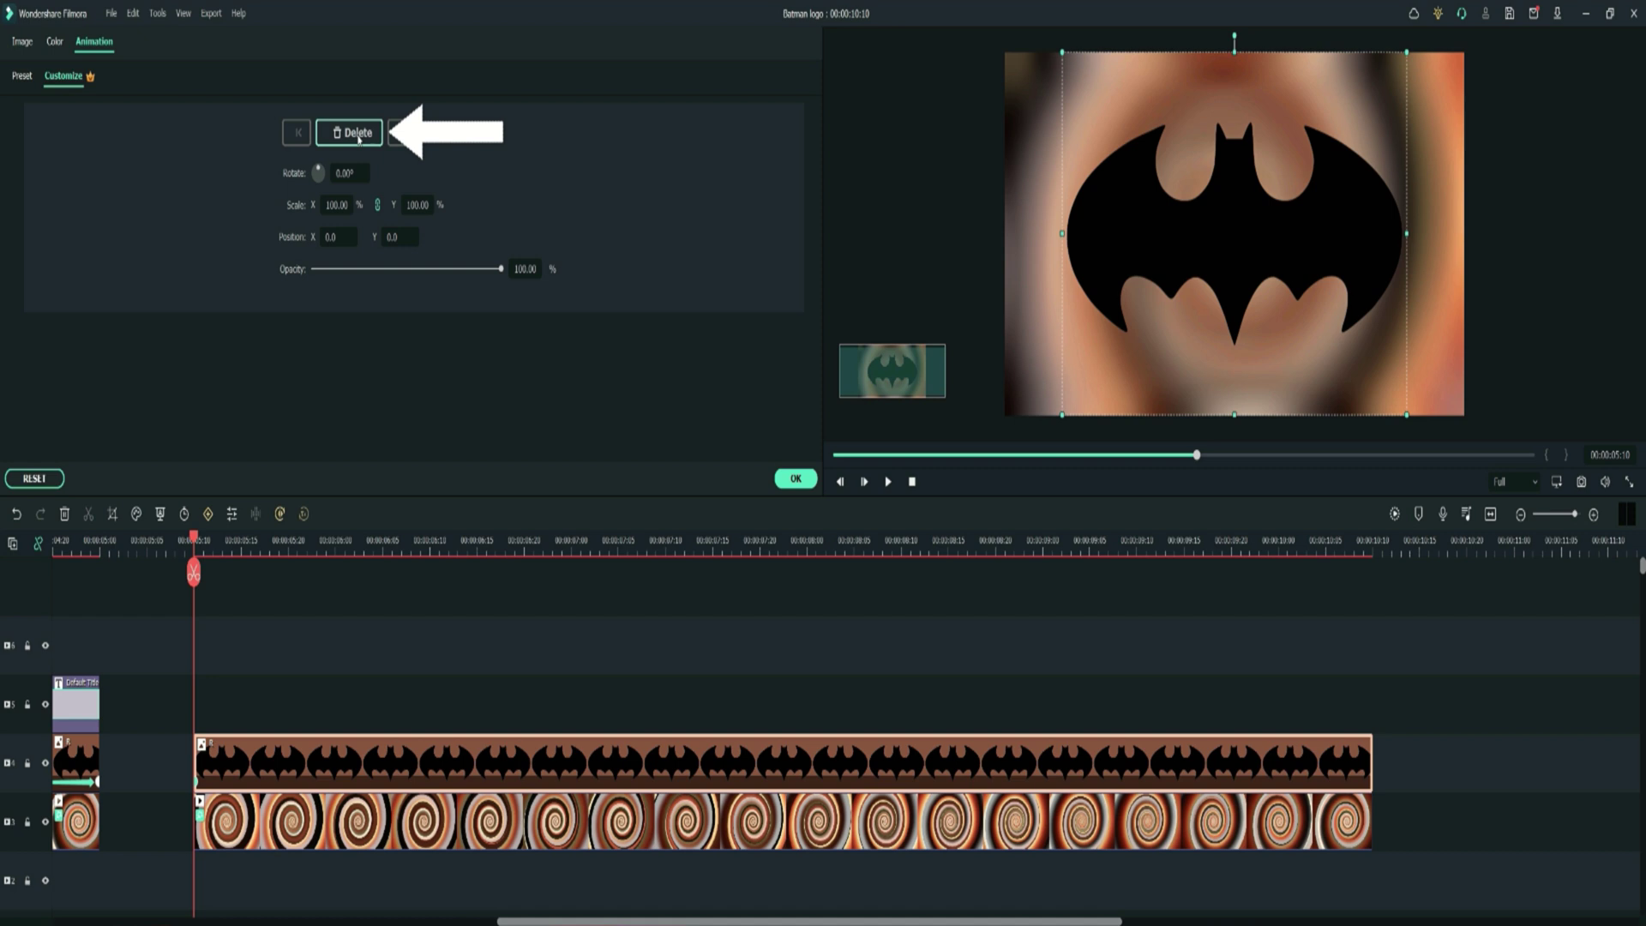
{"action": "double_click", "coordinate": [336, 205]}
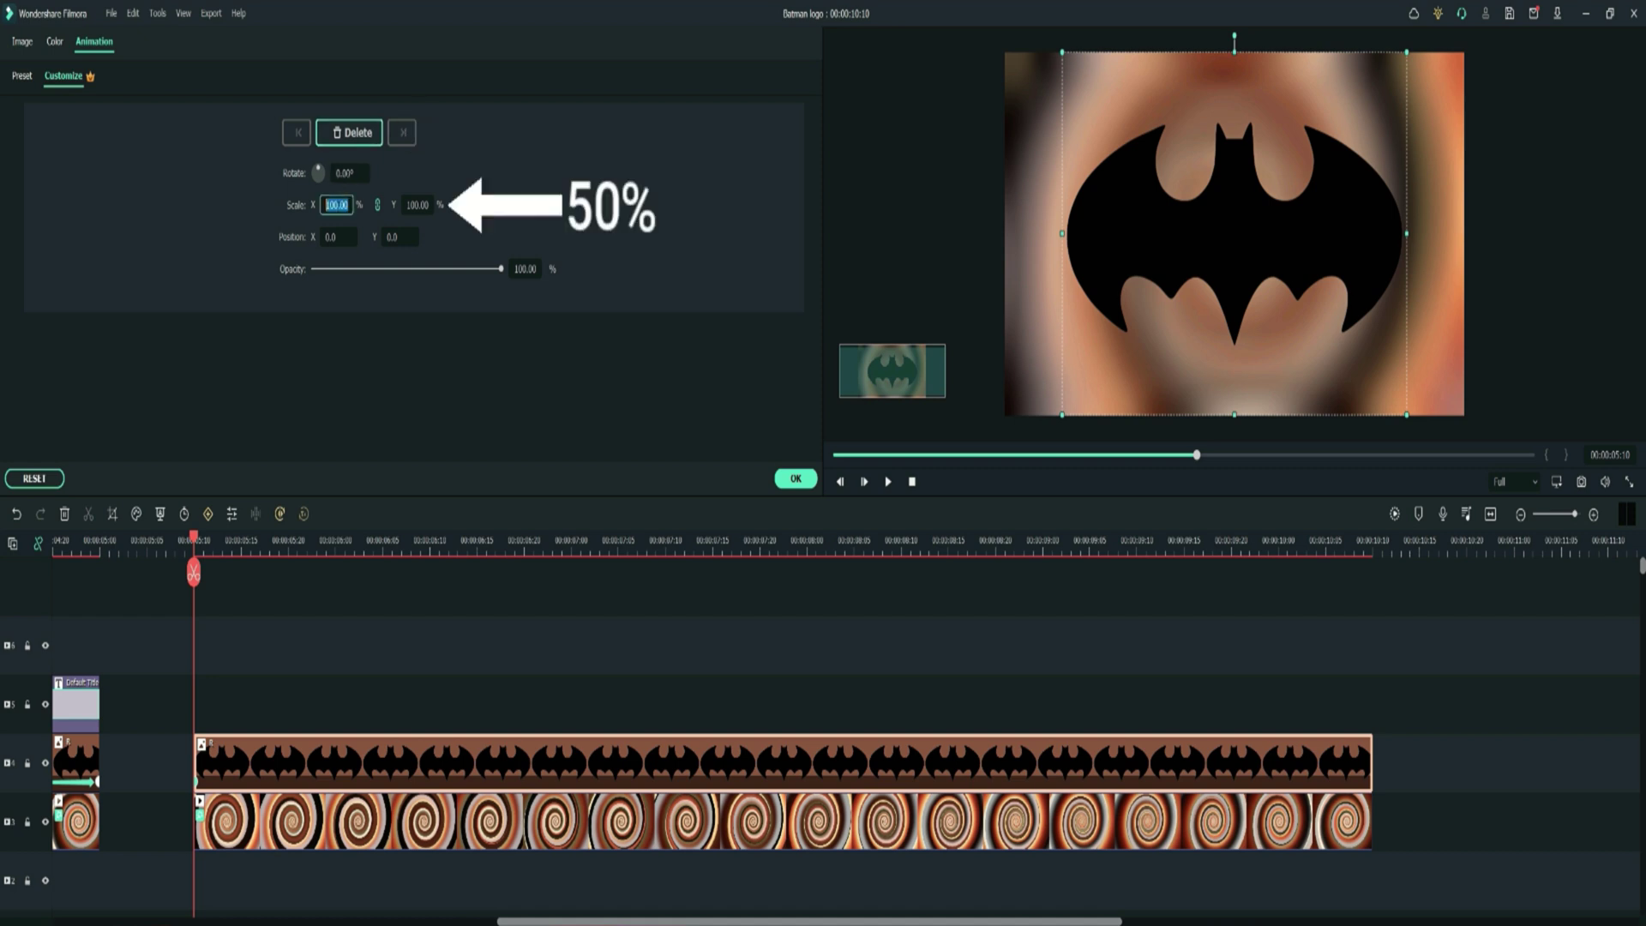
{"action": "left_click_drag", "start_coordinate": [194, 576], "coordinate": [429, 574]}
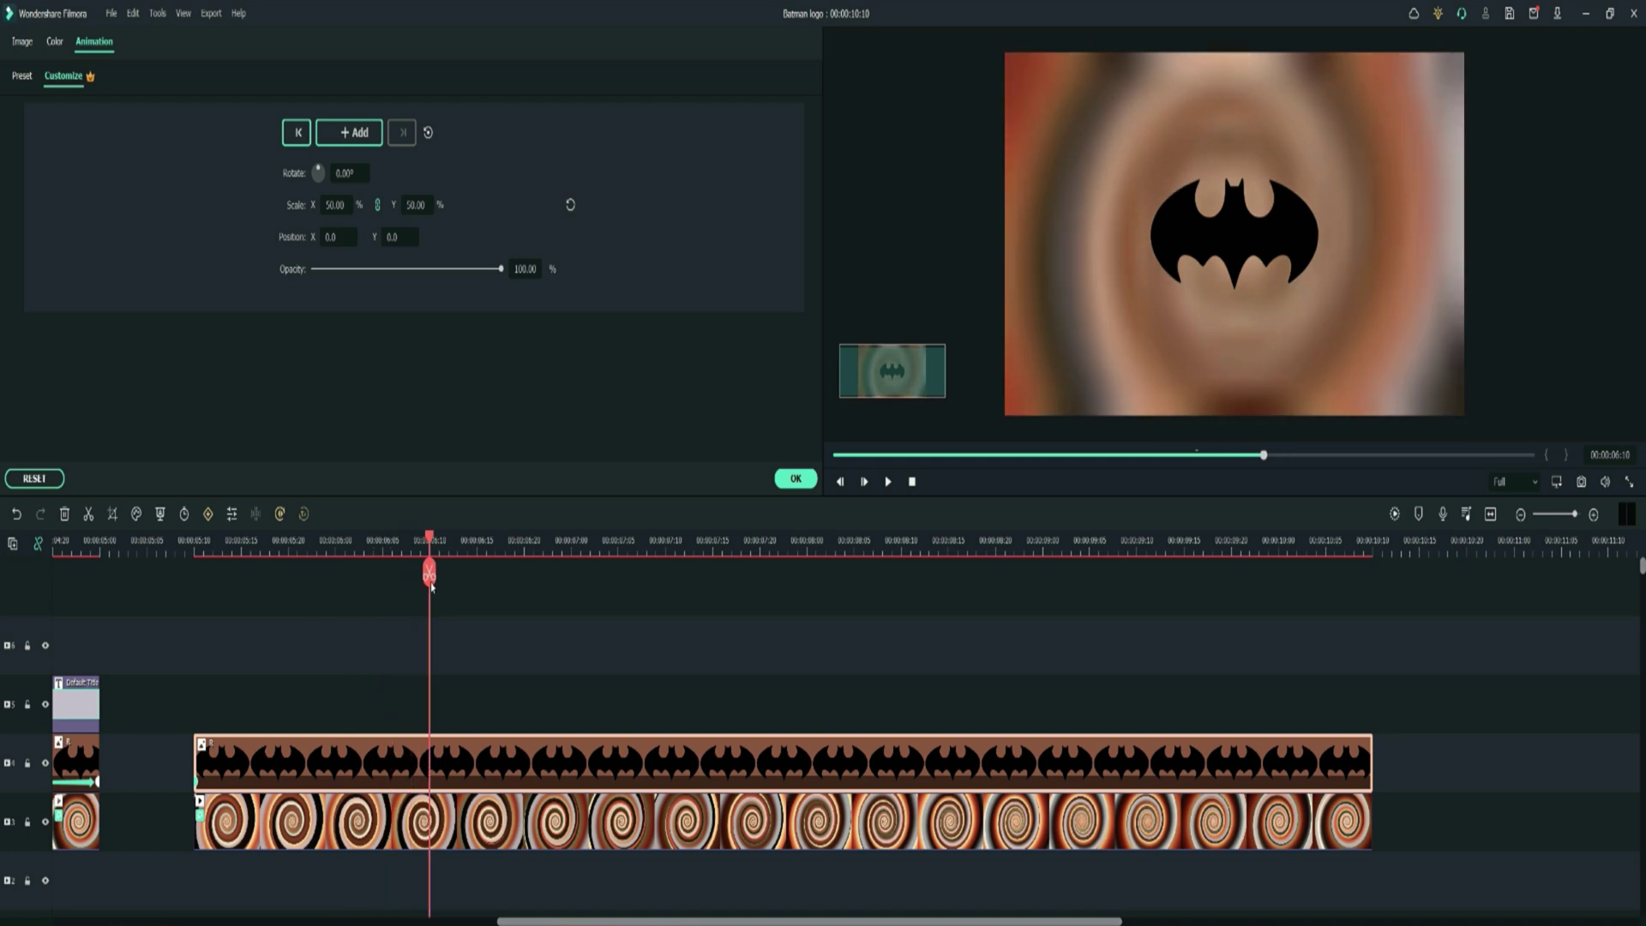
Step: Set the logo's scale back to 100% at the later moment so it grows in
{"action": "double_click", "coordinate": [336, 204]}
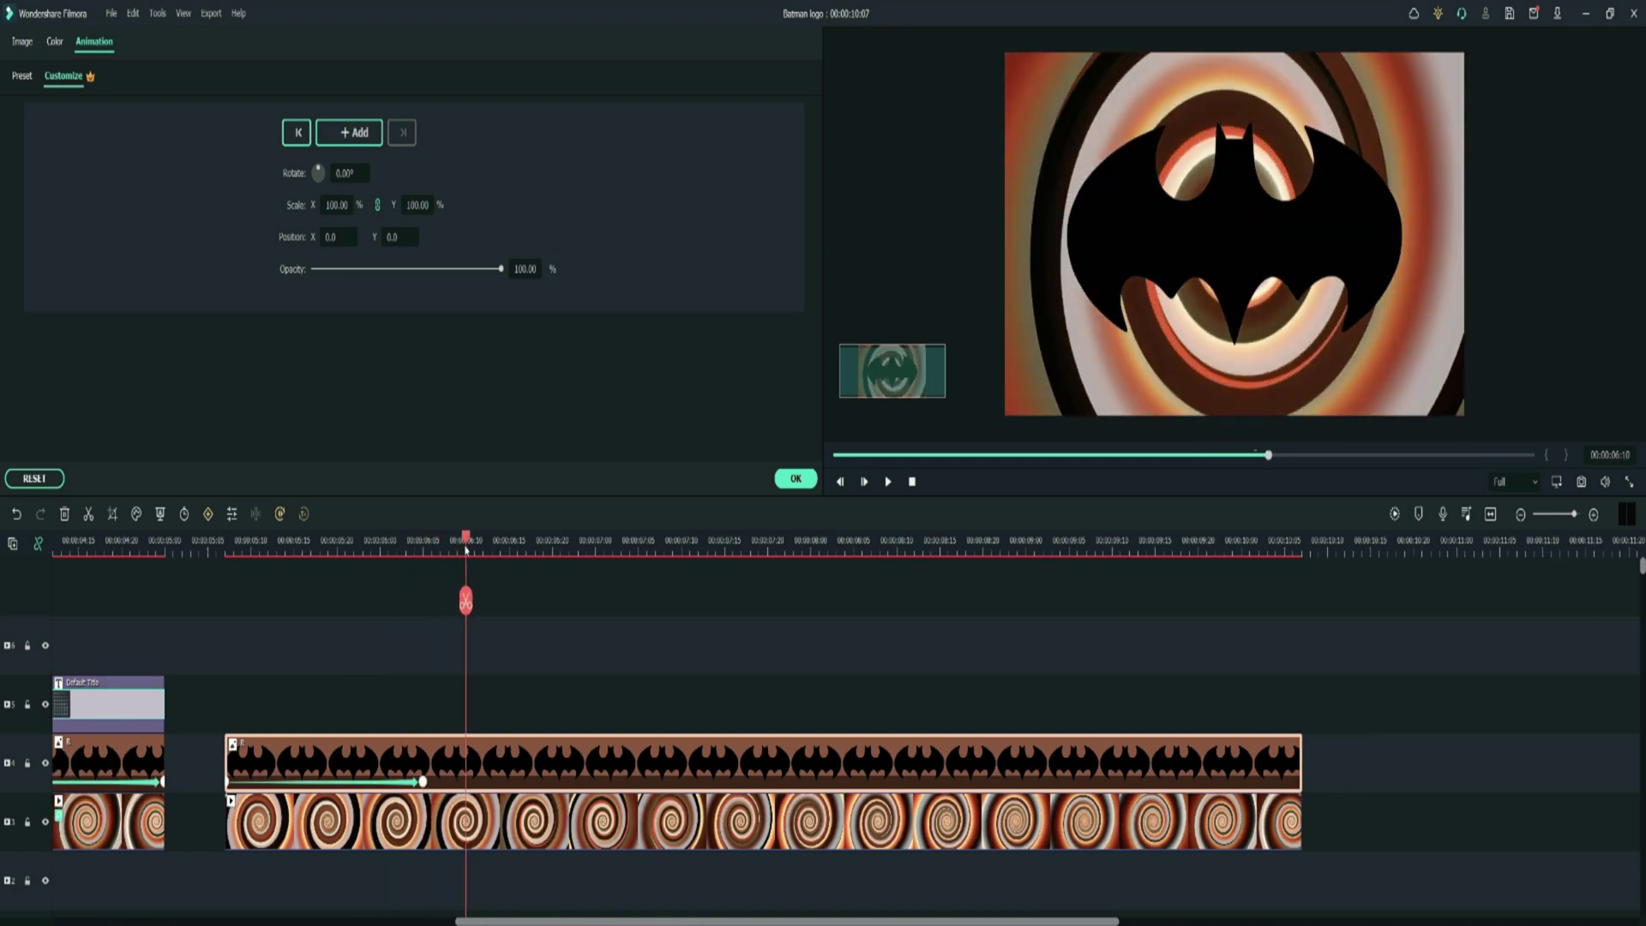
{"action": "left_click_drag", "start_coordinate": [467, 576], "coordinate": [810, 600]}
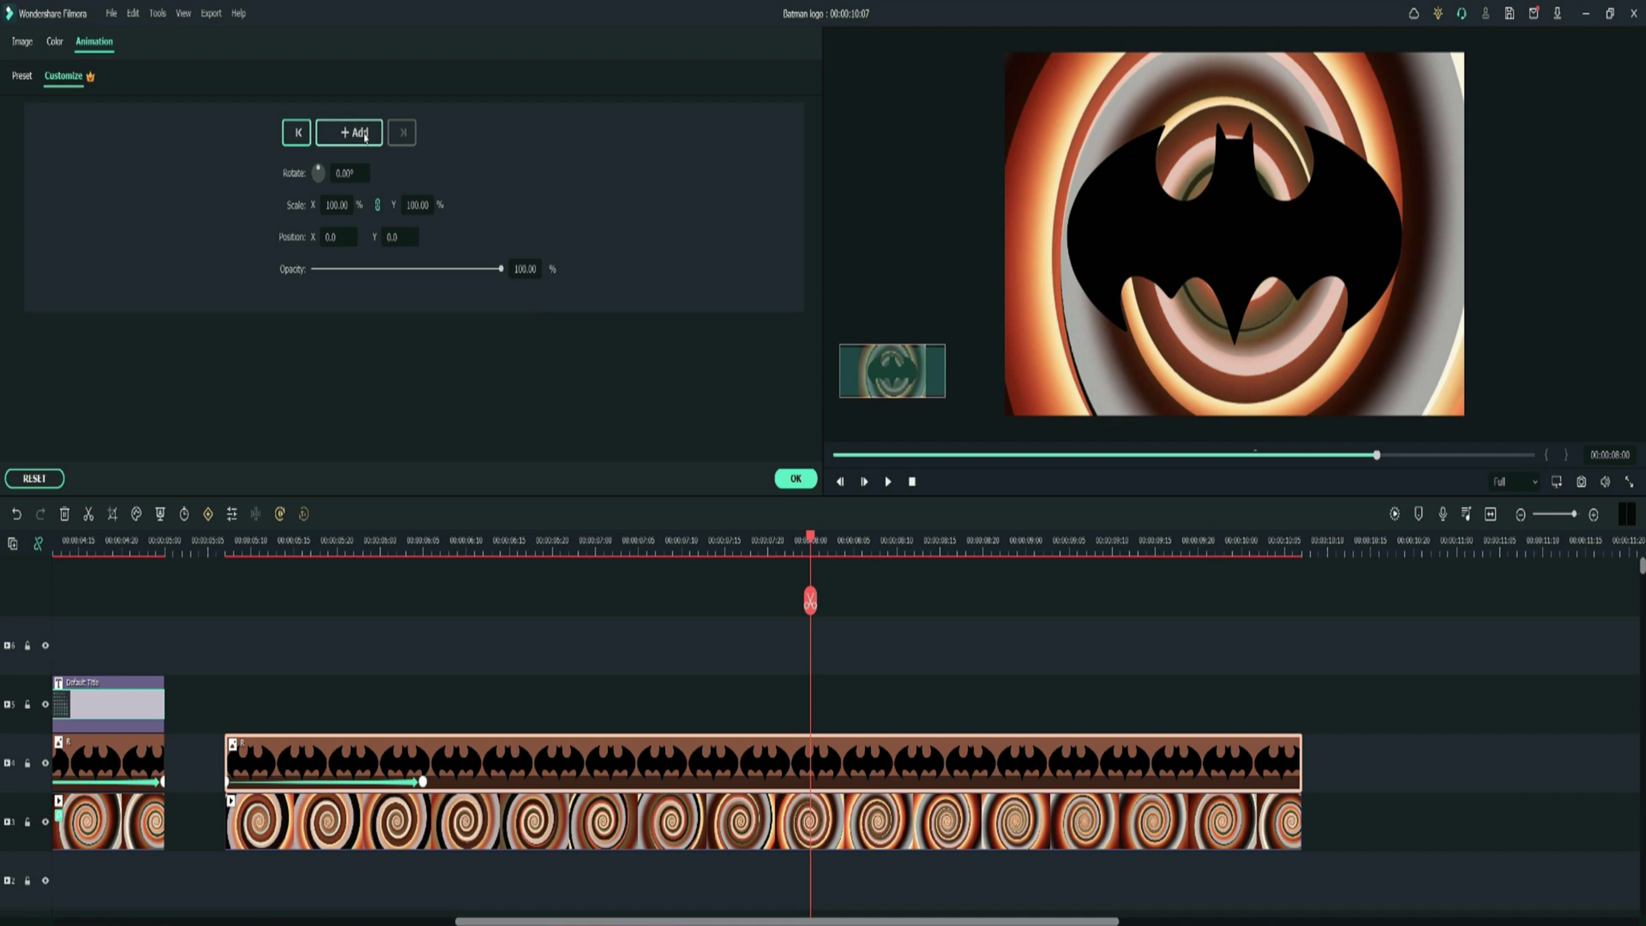
Step: Set the logo's rotation to 2520 and -40 at successive keyframes along the clip
{"action": "double_click", "coordinate": [343, 173]}
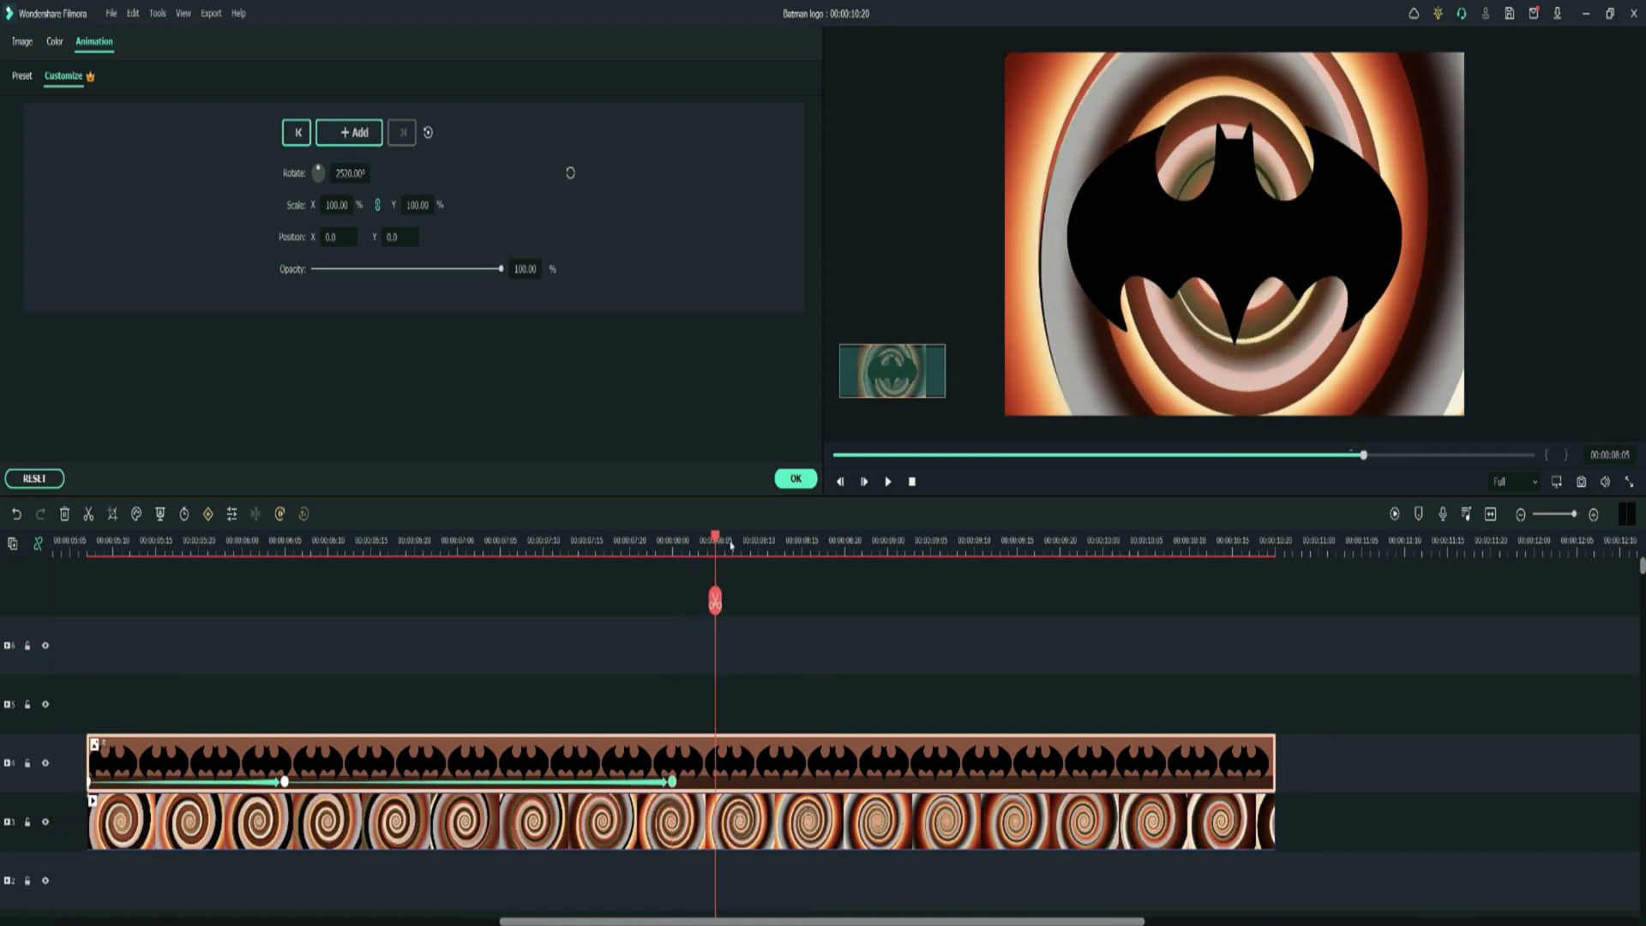
{"action": "left_click_drag", "start_coordinate": [672, 540], "coordinate": [1060, 559]}
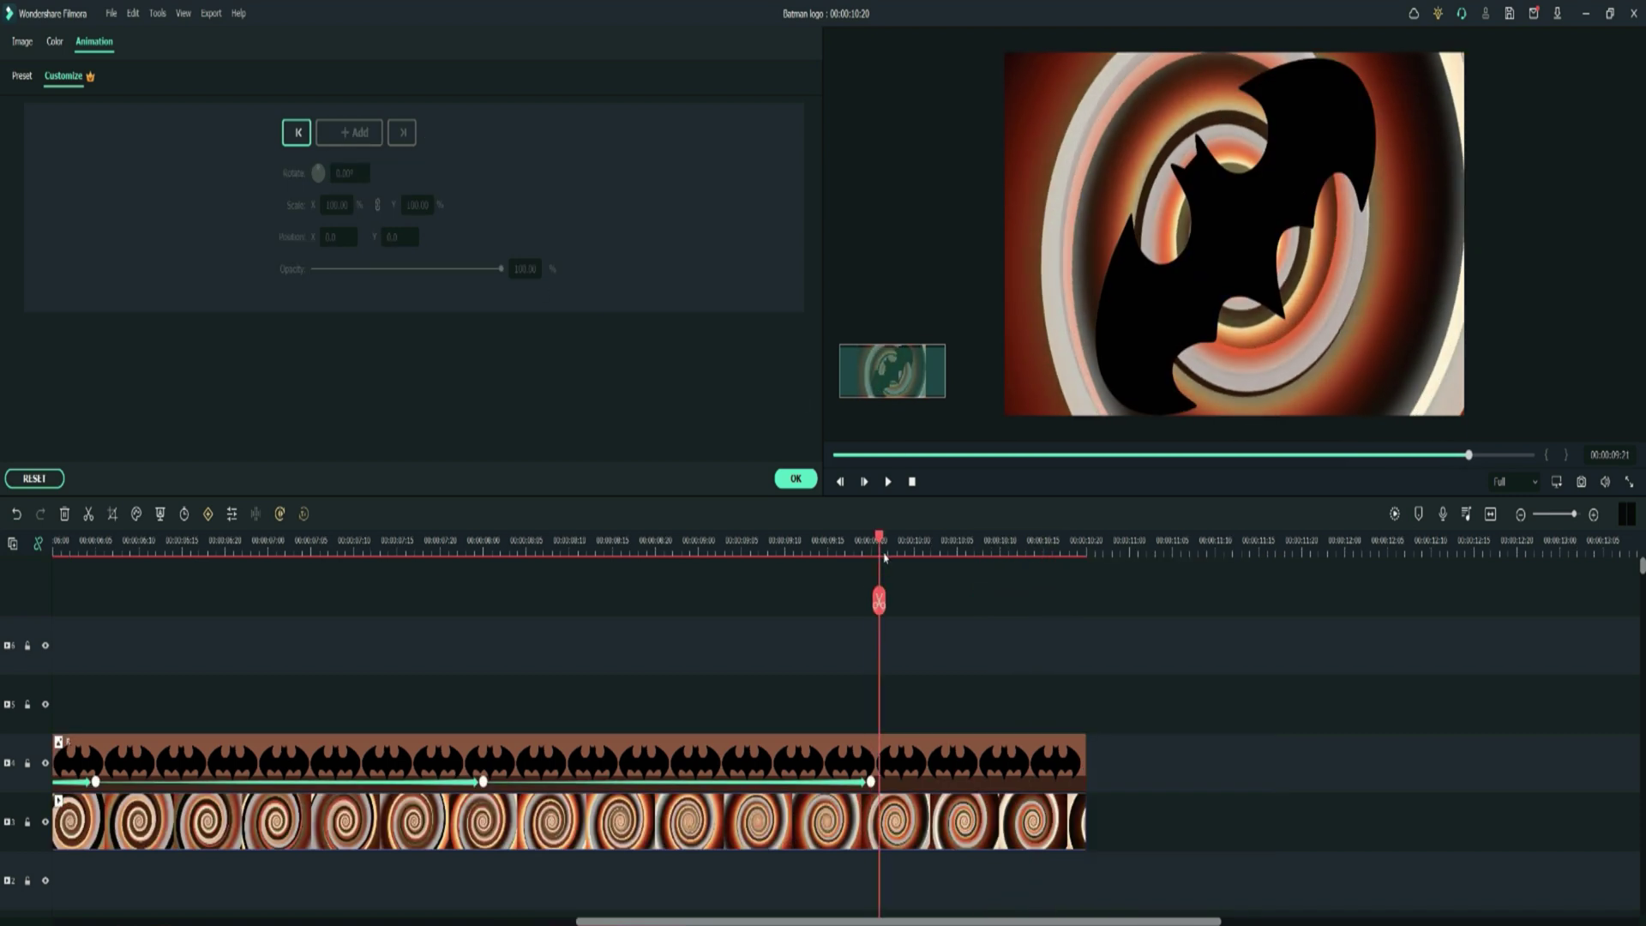
{"action": "left_click_drag", "start_coordinate": [884, 557], "coordinate": [1086, 589]}
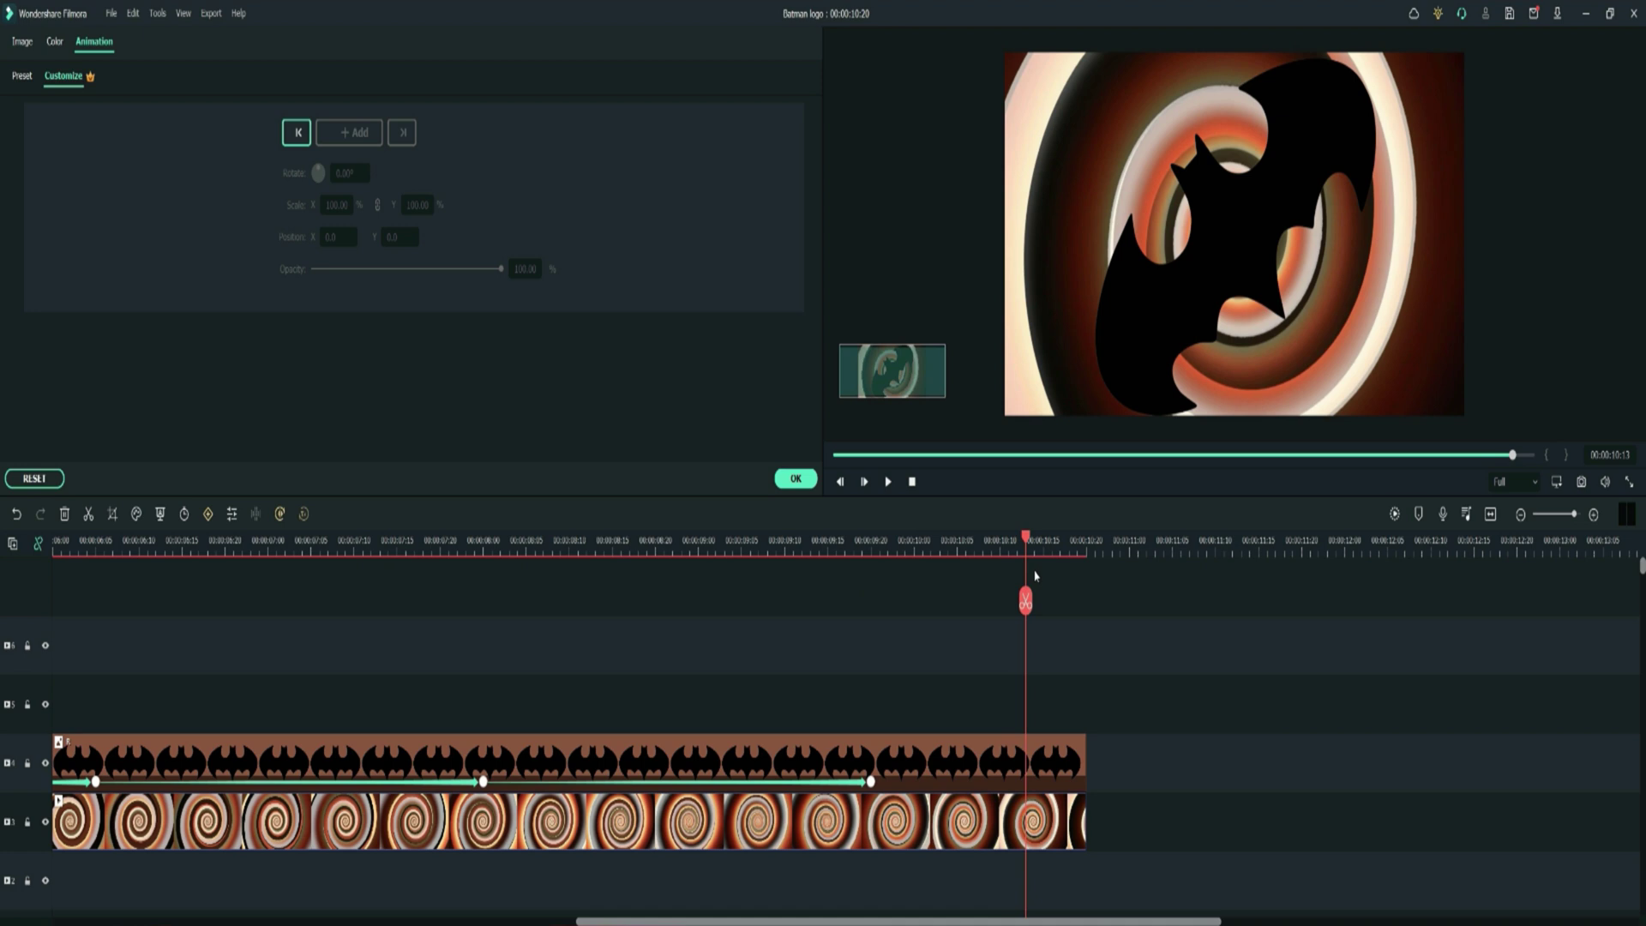
Step: At the clip's end, set the logo's rotation near 0 so it settles upright
{"action": "left_click", "coordinate": [972, 767]}
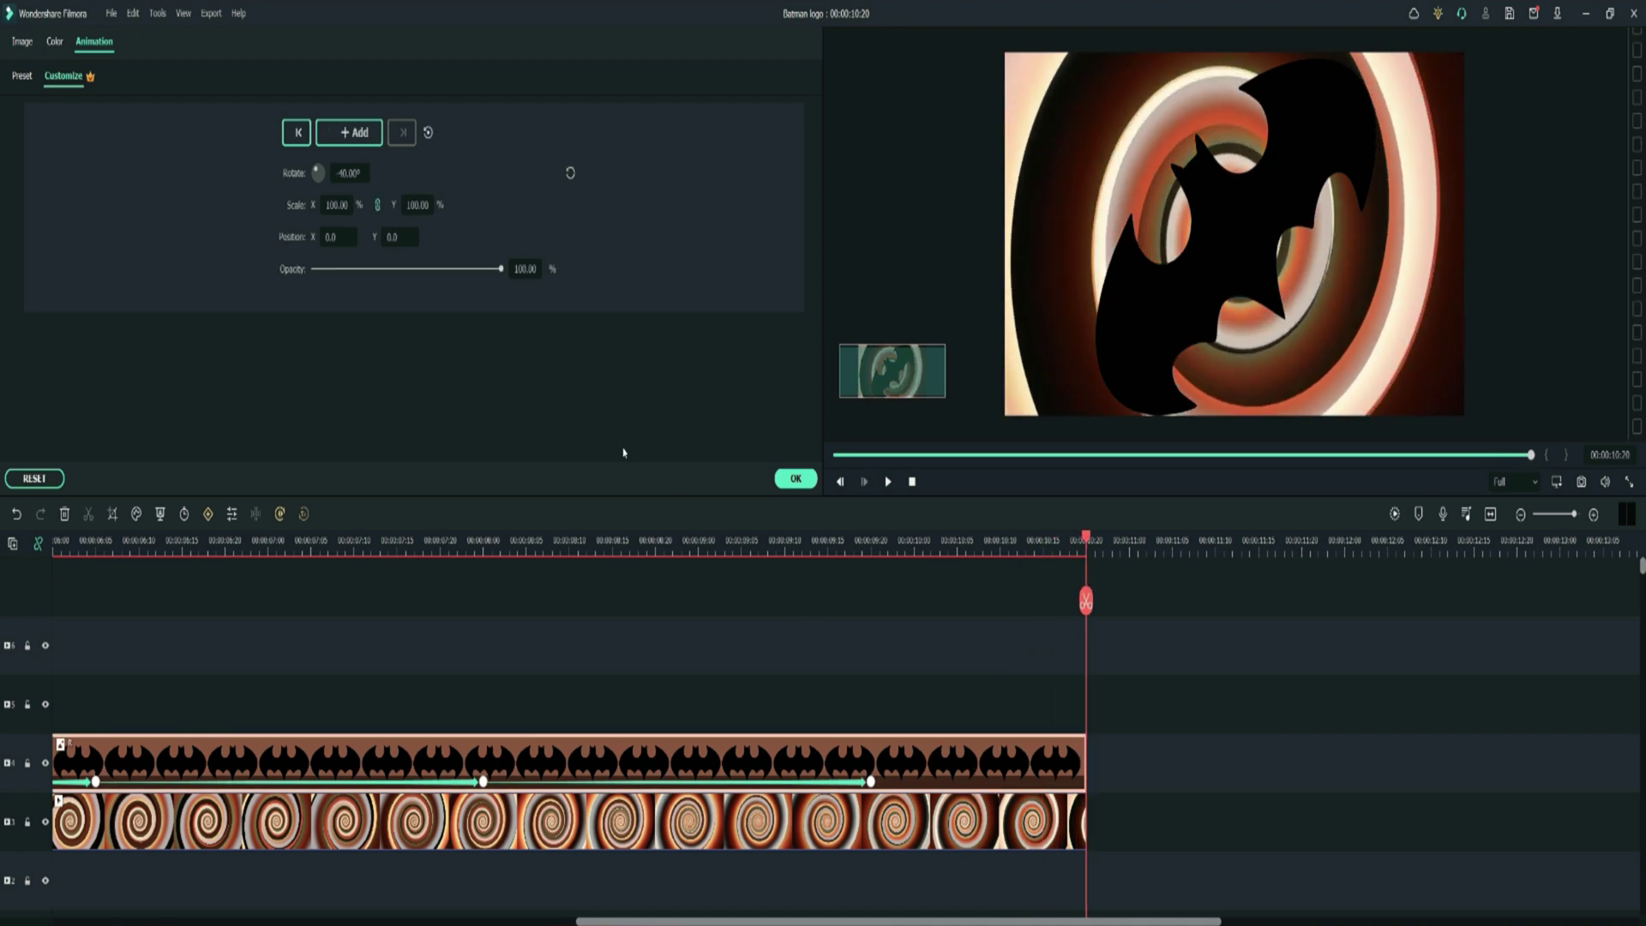
{"action": "double_click", "coordinate": [348, 173]}
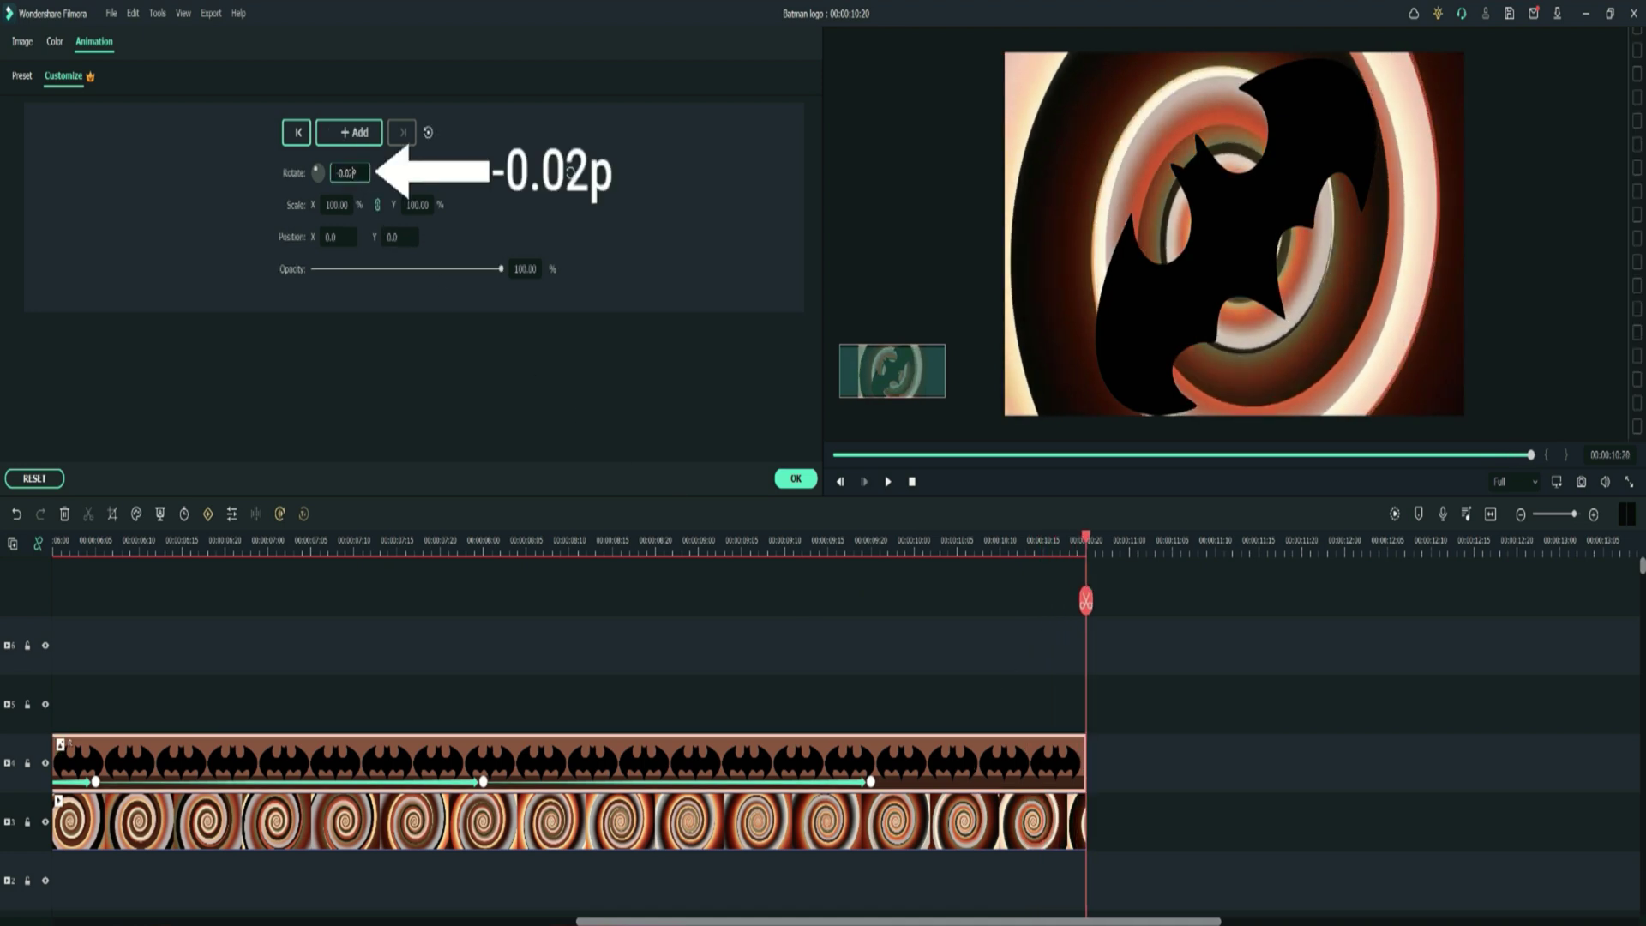
{"action": "key", "text": "Return"}
{"action": "key", "text": "Return"}
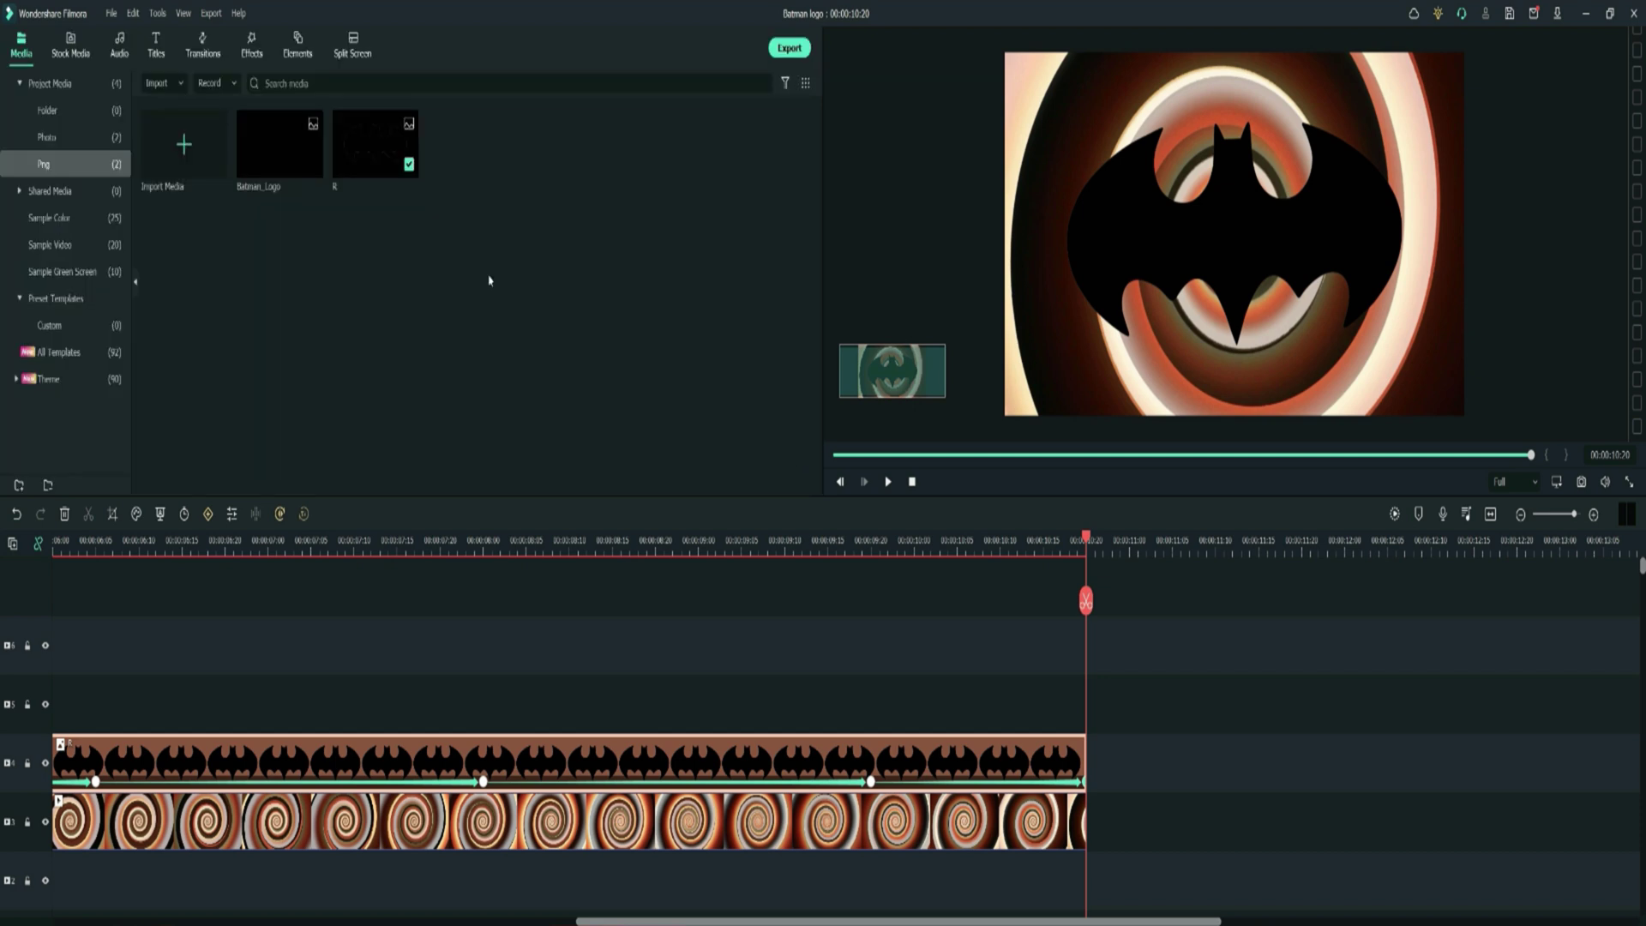
Step: Place a Default Title above the logo clip and shorten it to end with the logo
{"action": "left_click", "coordinate": [156, 45]}
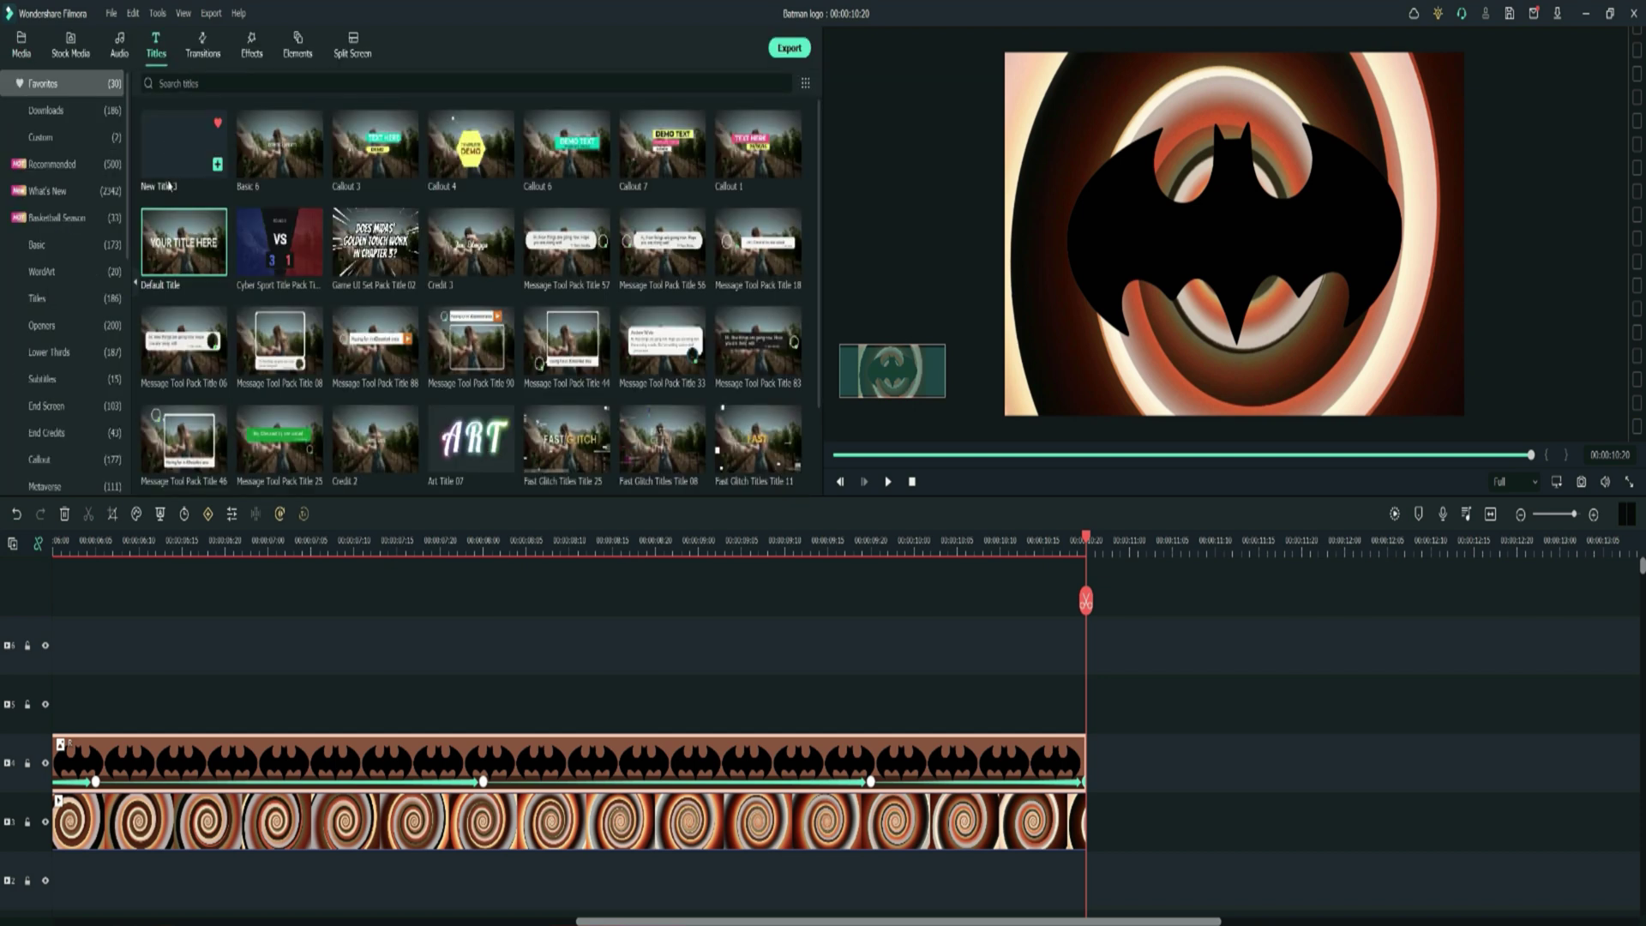
{"action": "mouse_move", "coordinate": [804, 594]}
{"action": "left_mouse_down"}
{"action": "mouse_move", "coordinate": [855, 633]}
{"action": "mouse_move", "coordinate": [874, 694]}
{"action": "left_mouse_up"}
{"action": "scroll", "coordinate": [822, 772], "scroll_direction": "down", "scroll_amount": 3}
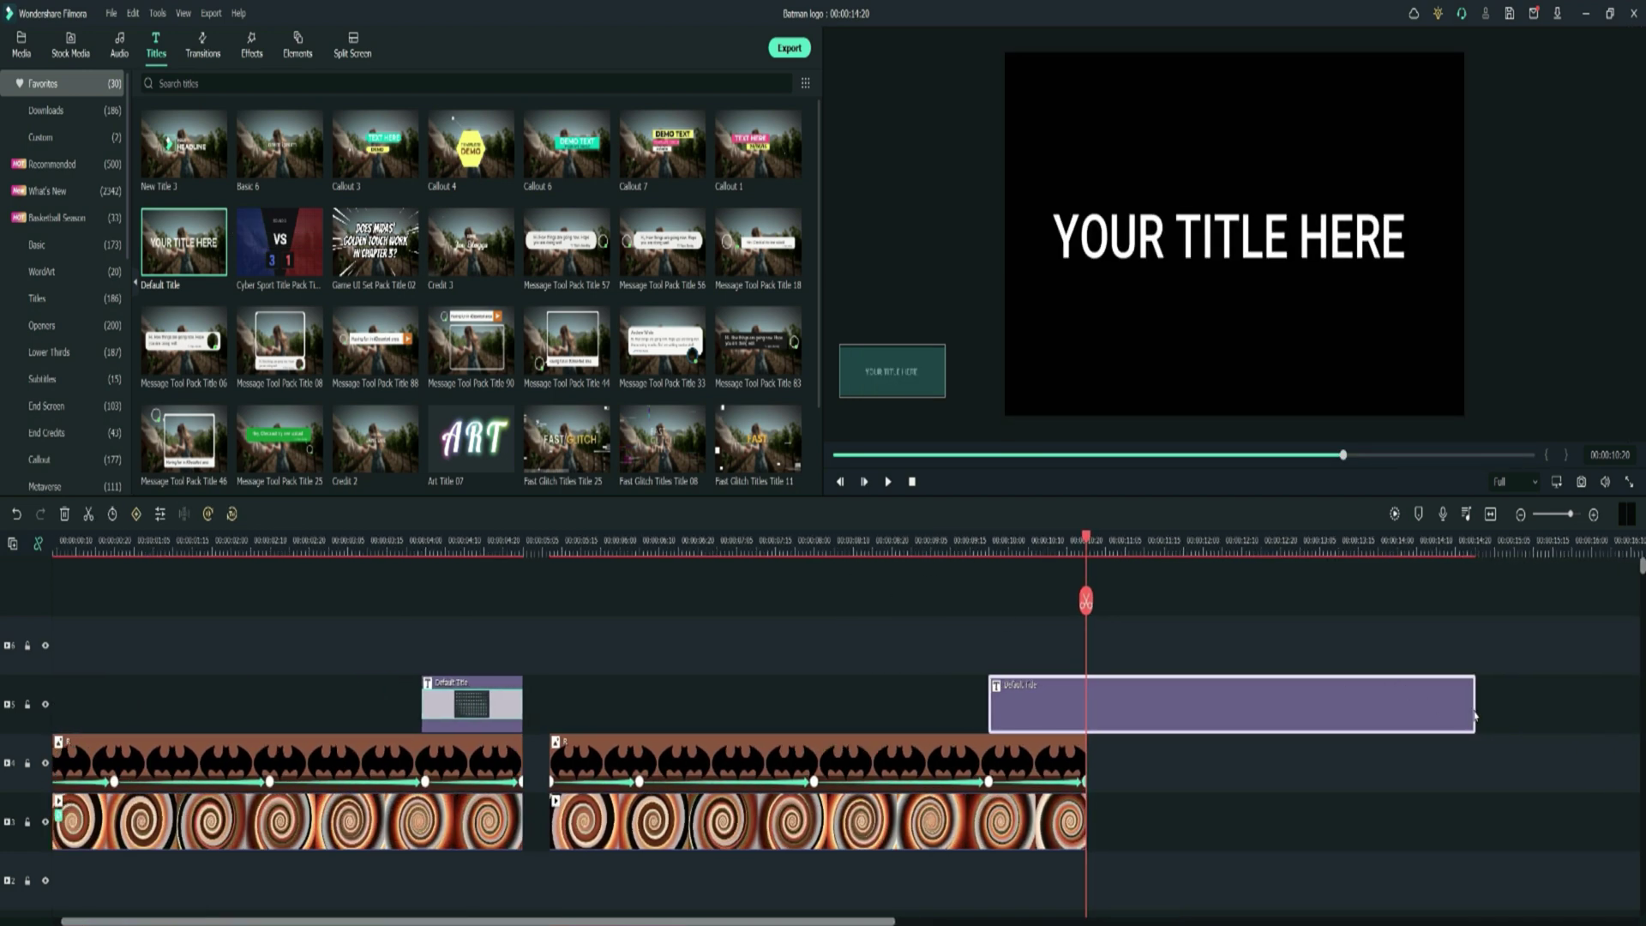
{"action": "left_click_drag", "start_coordinate": [1475, 705], "coordinate": [1087, 705]}
{"action": "right_click", "coordinate": [1019, 706]}
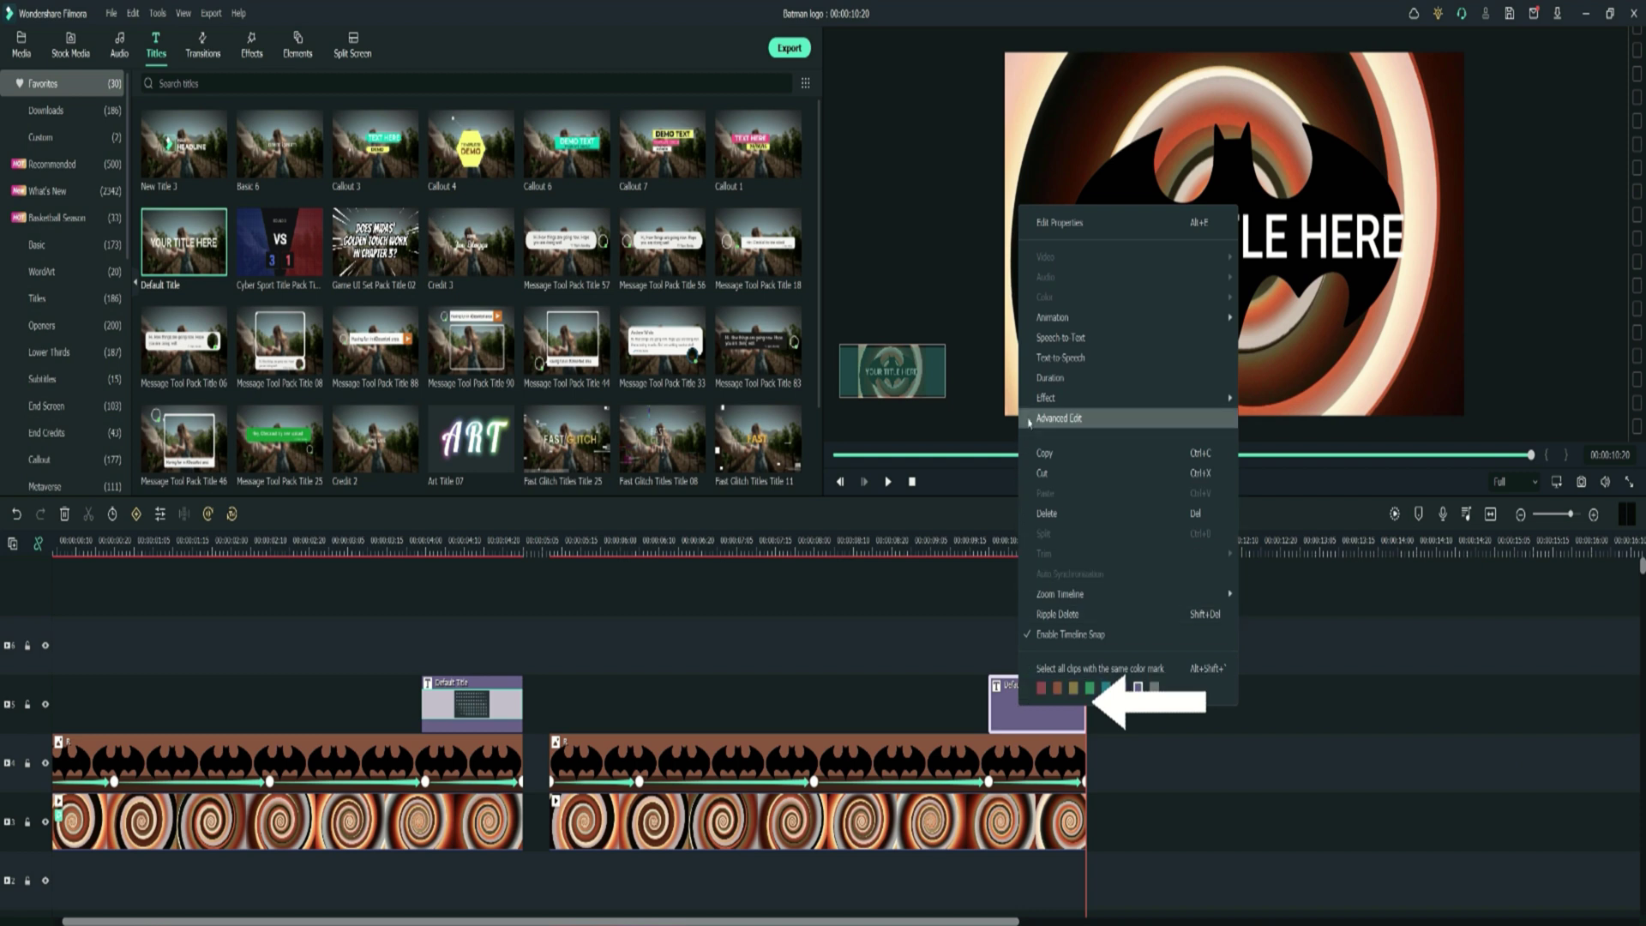
Step: Open the title's text settings and select all of the placeholder text to replace it with BATMAN
{"action": "left_click", "coordinate": [1025, 229]}
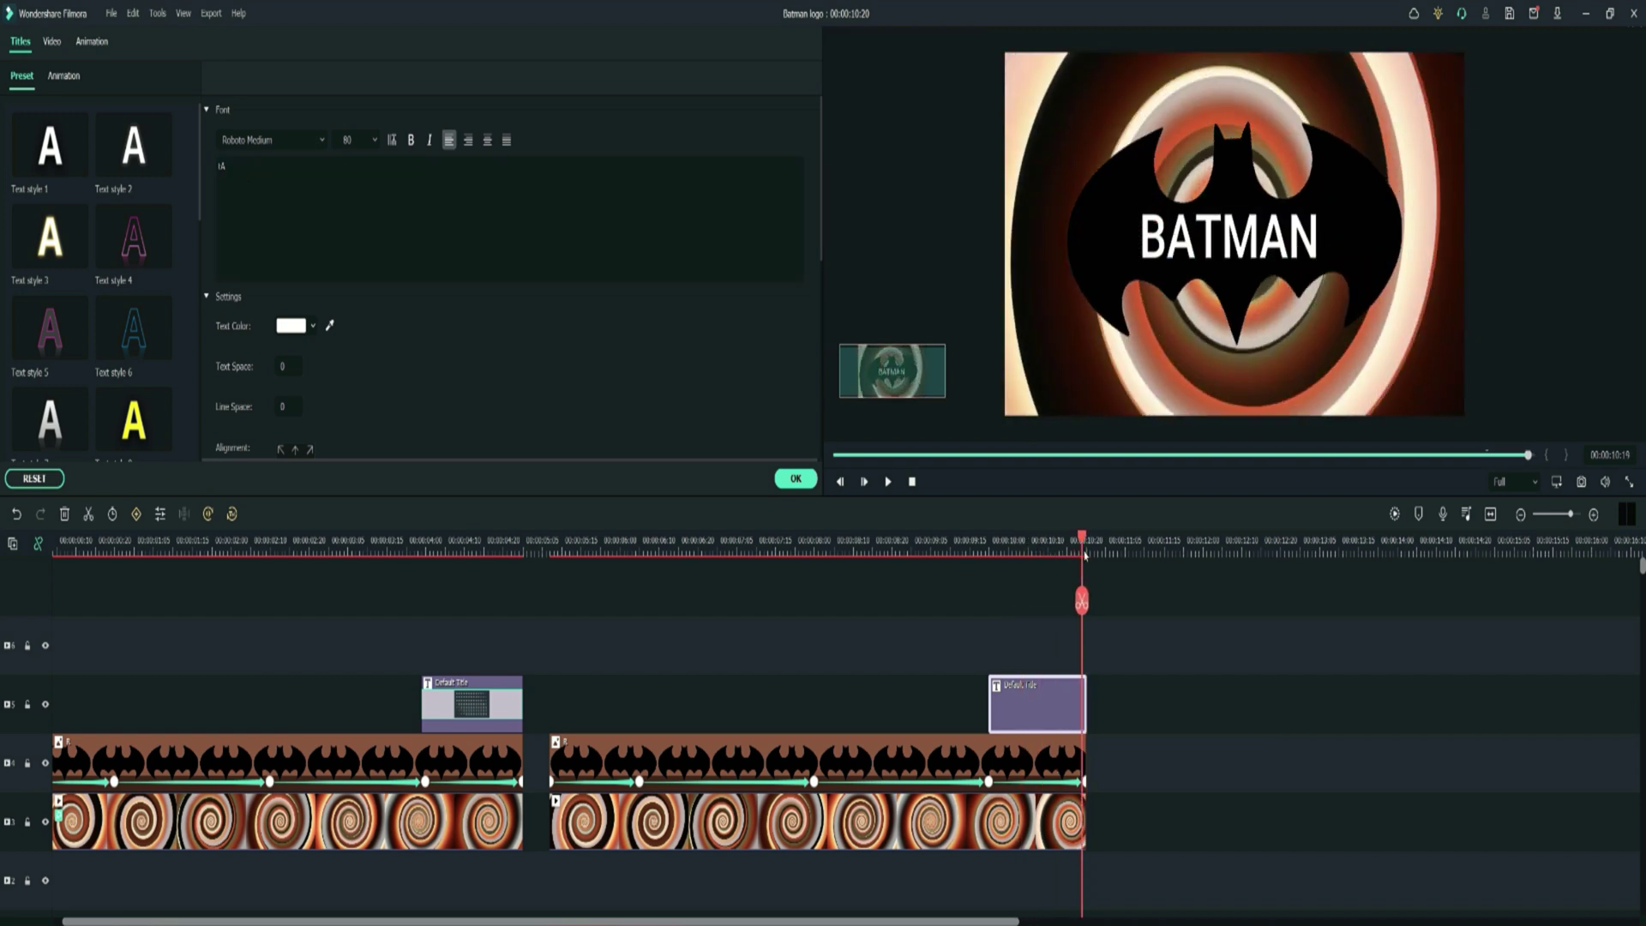
{"action": "key", "text": "ctrl+a"}
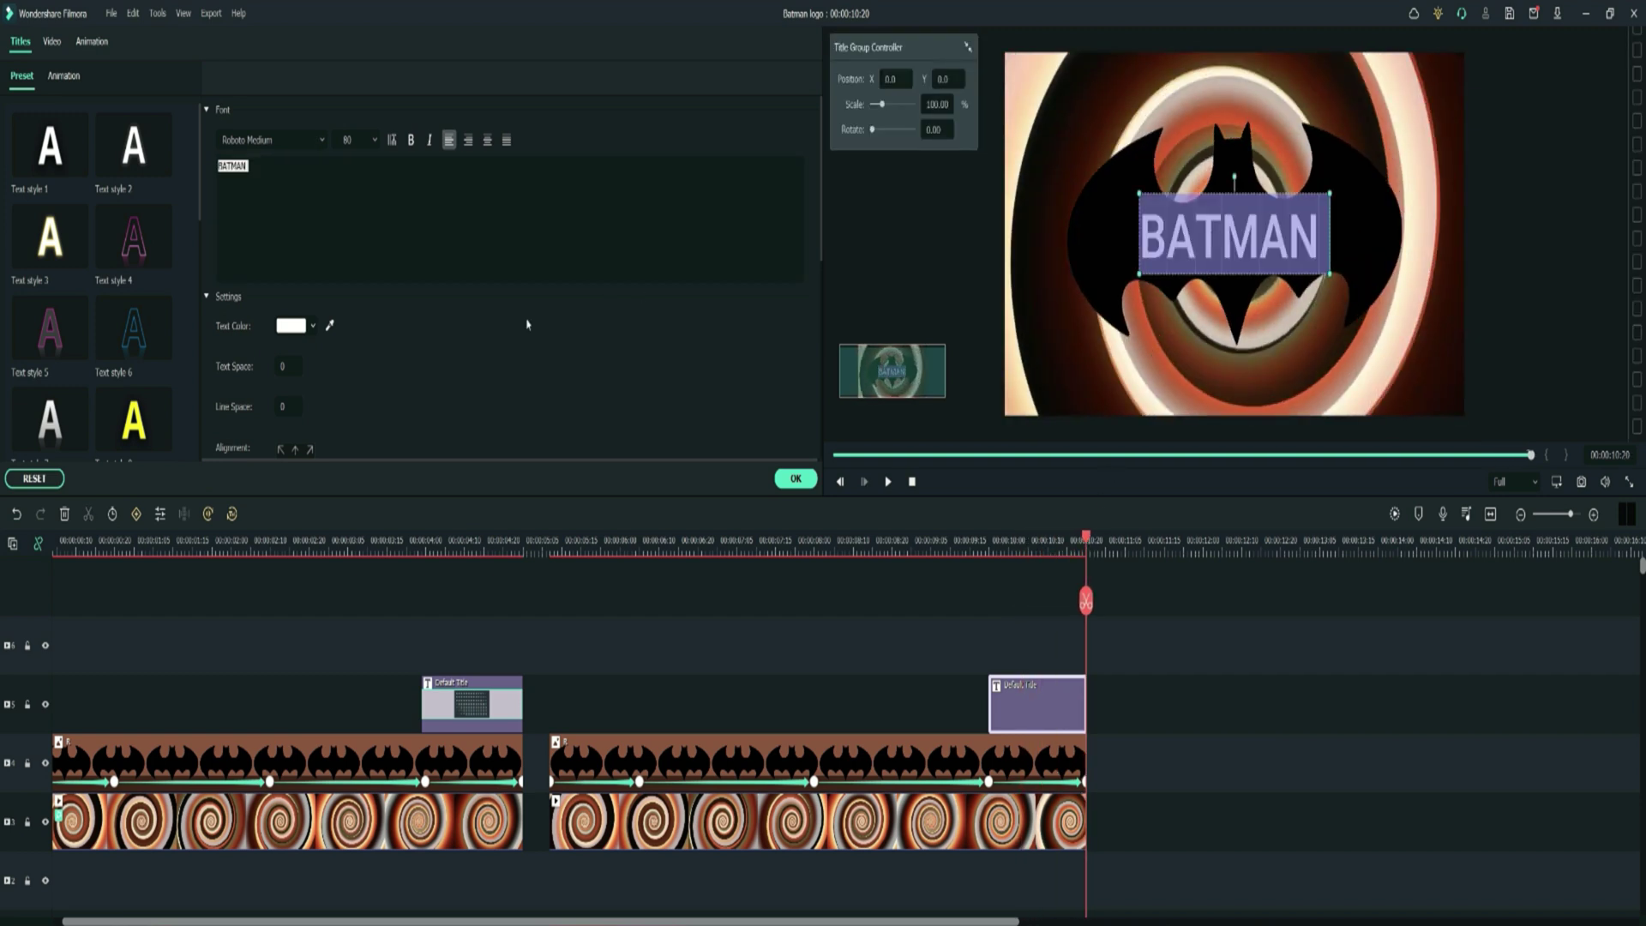
Step: Enlarge the BATMAN title to about 147% with the Title Group Controller scale
{"action": "left_click", "coordinate": [300, 328]}
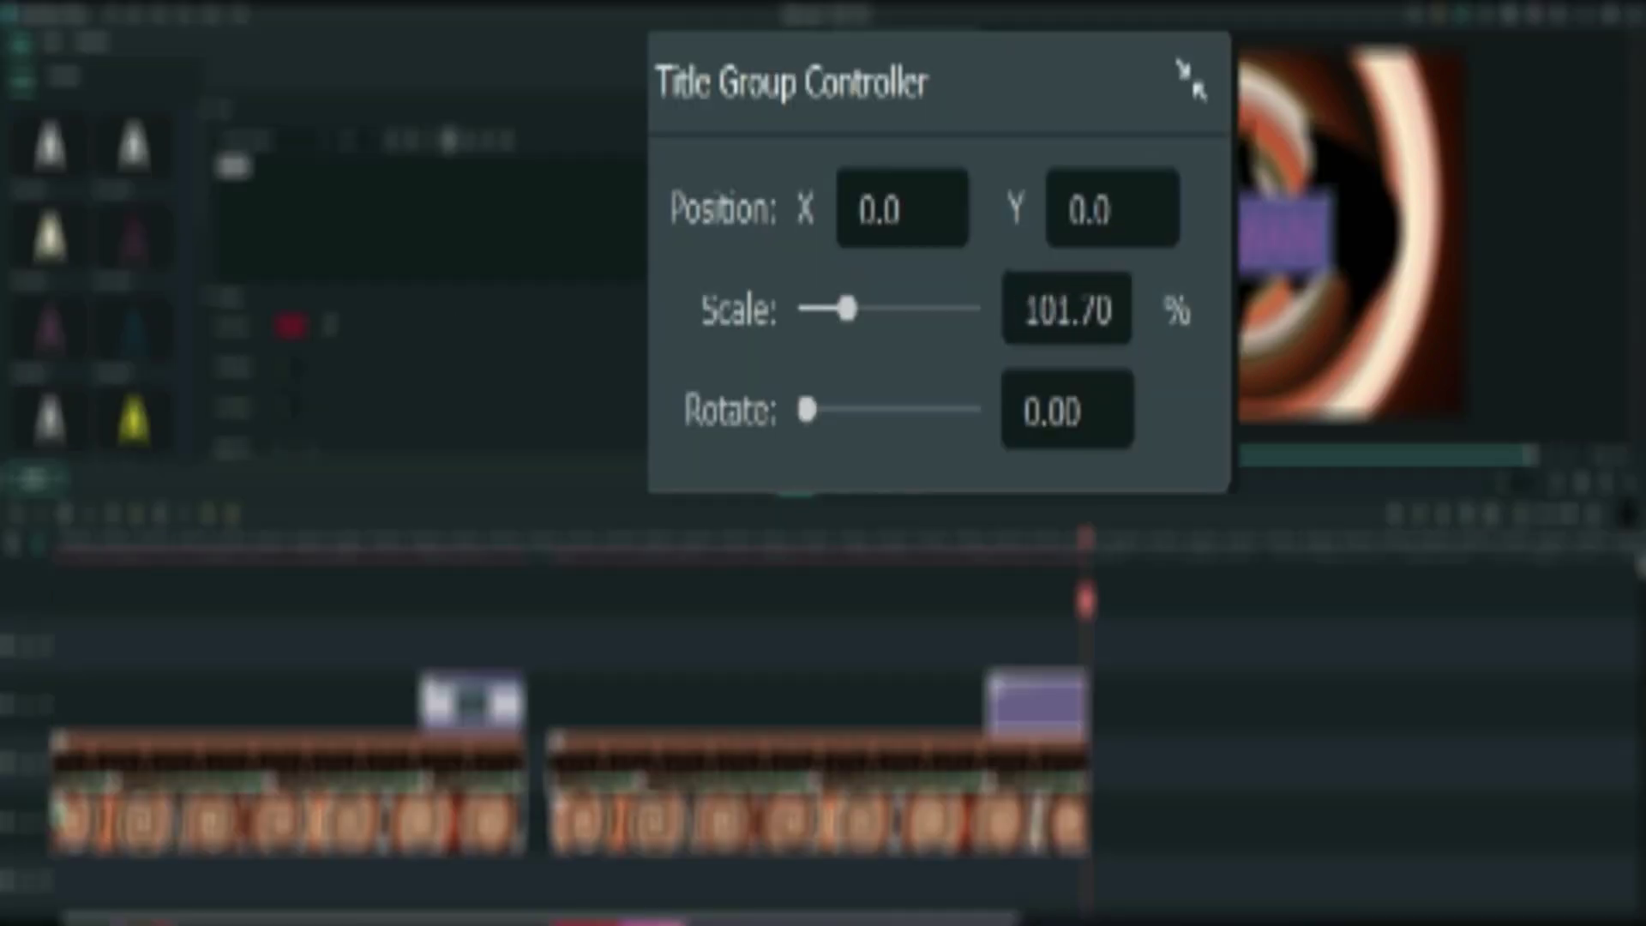
{"action": "left_click_drag", "start_coordinate": [1067, 321], "coordinate": [1067, 232]}
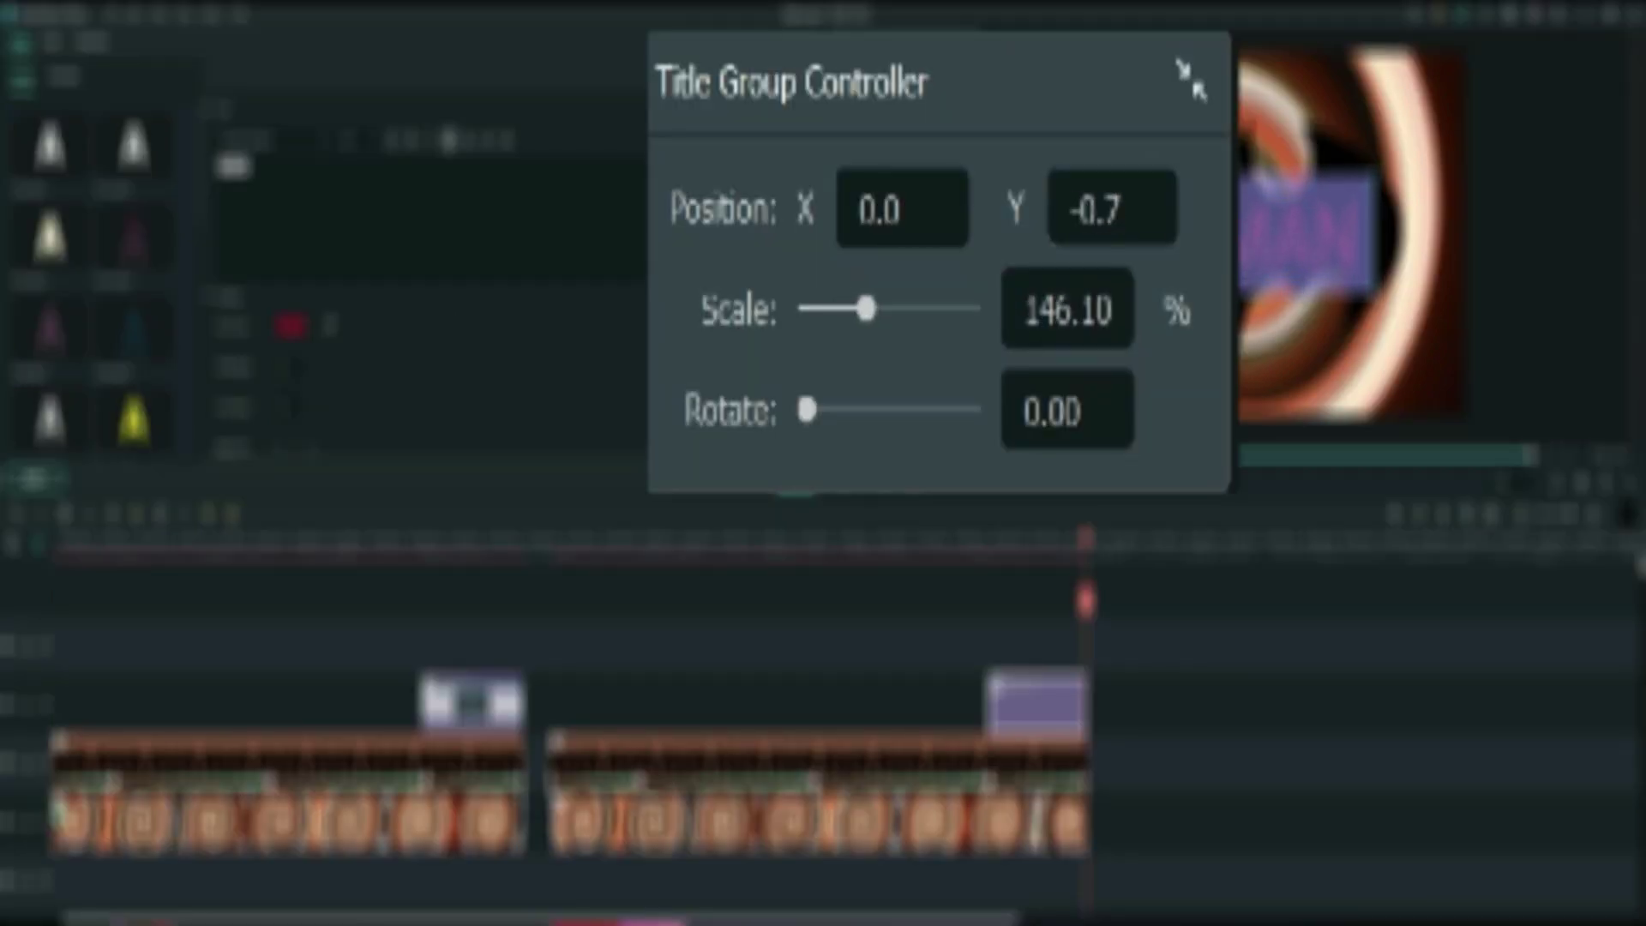
{"action": "key", "text": "Up"}
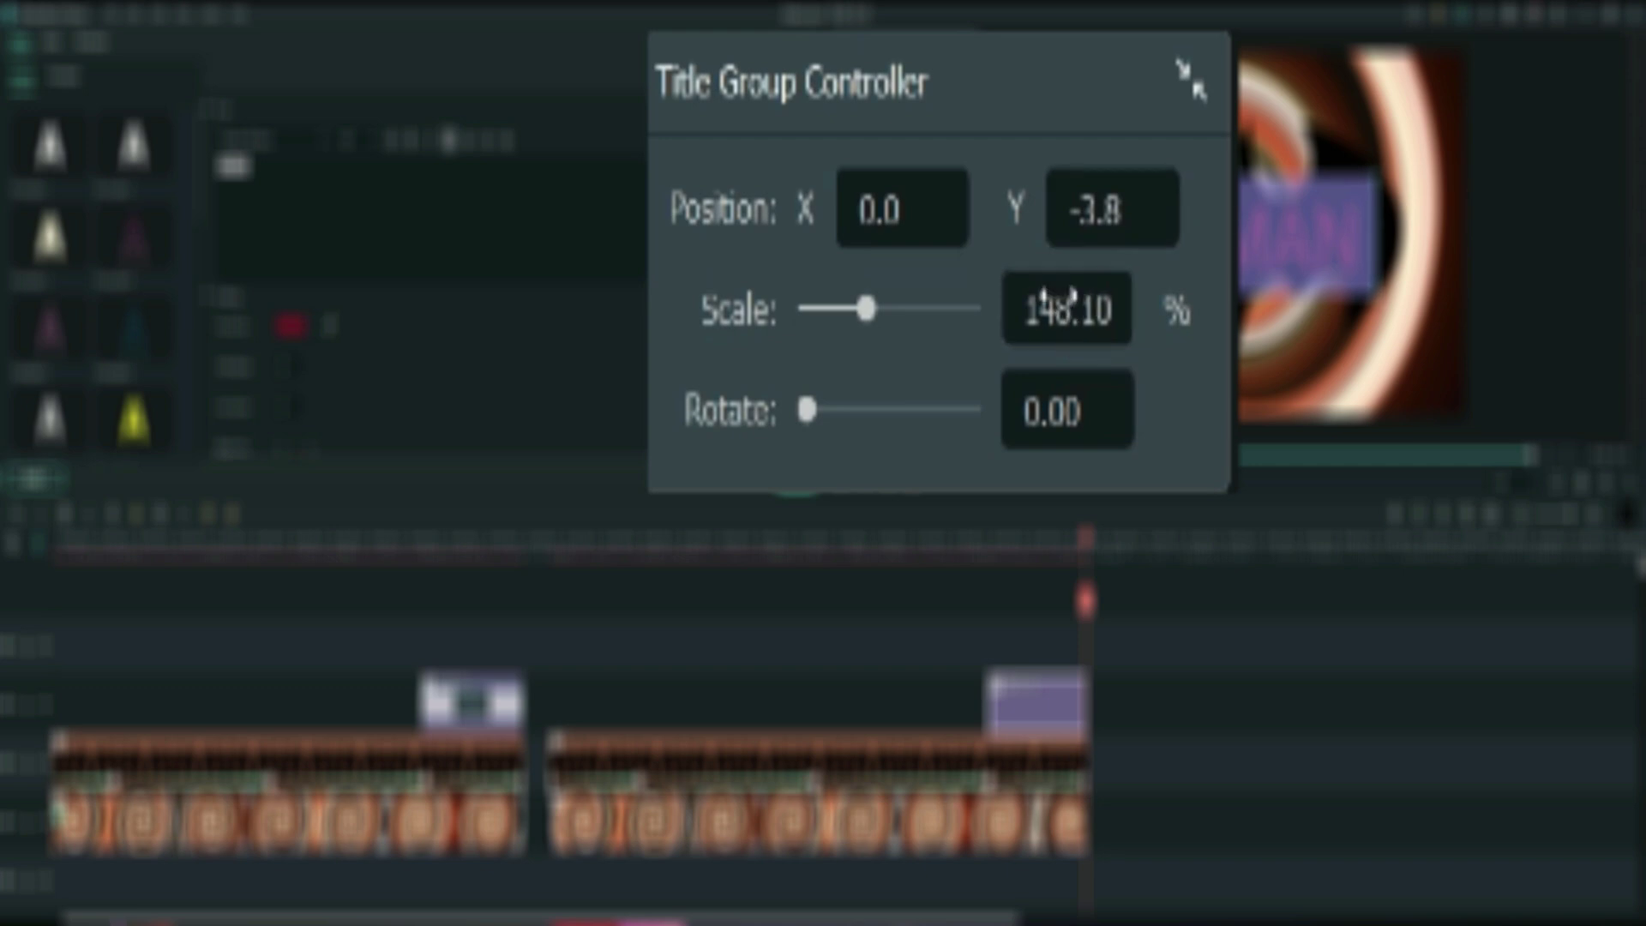